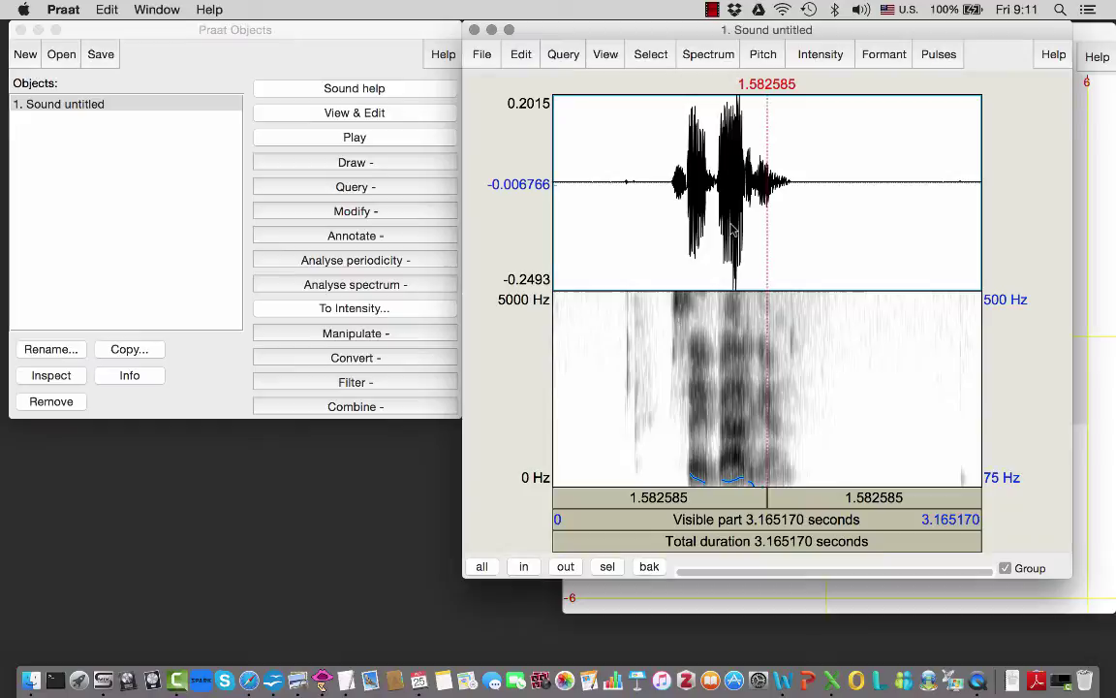
# - Play the whole 3.165170-second untitled recording twice
pyautogui.click(717, 547)
pyautogui.click(734, 548)
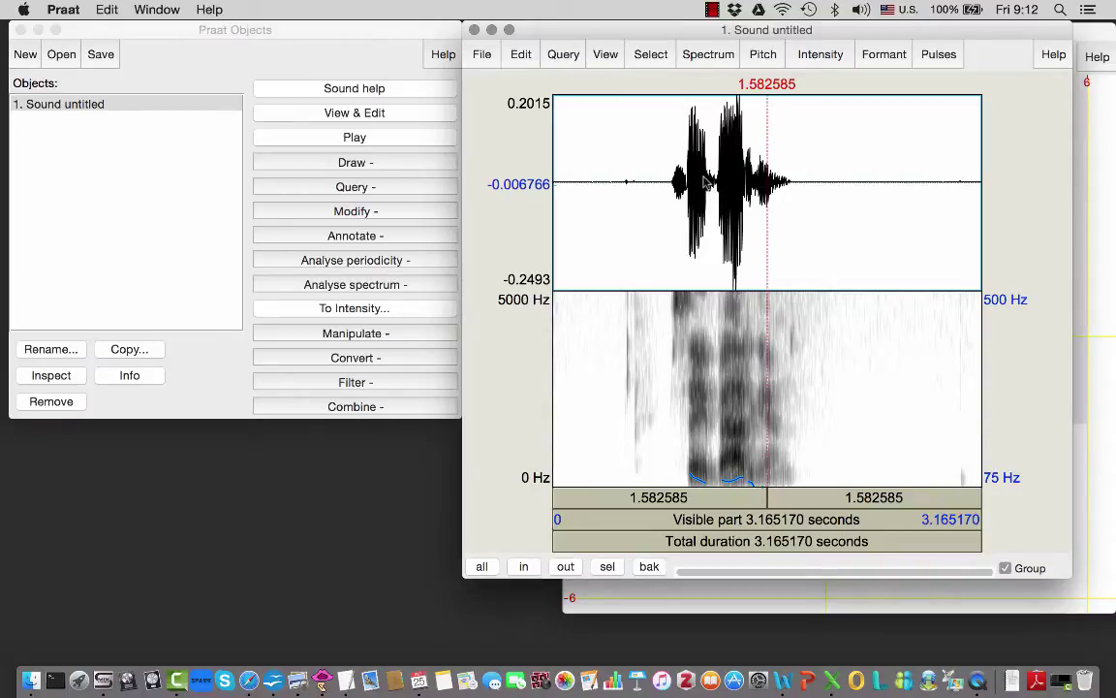
# - Select the 'bad' stretch from 1.116394 to 1.515068 s, zoom to it, and play it twice
pyautogui.moveTo(705, 183); pyautogui.dragTo(759, 180)
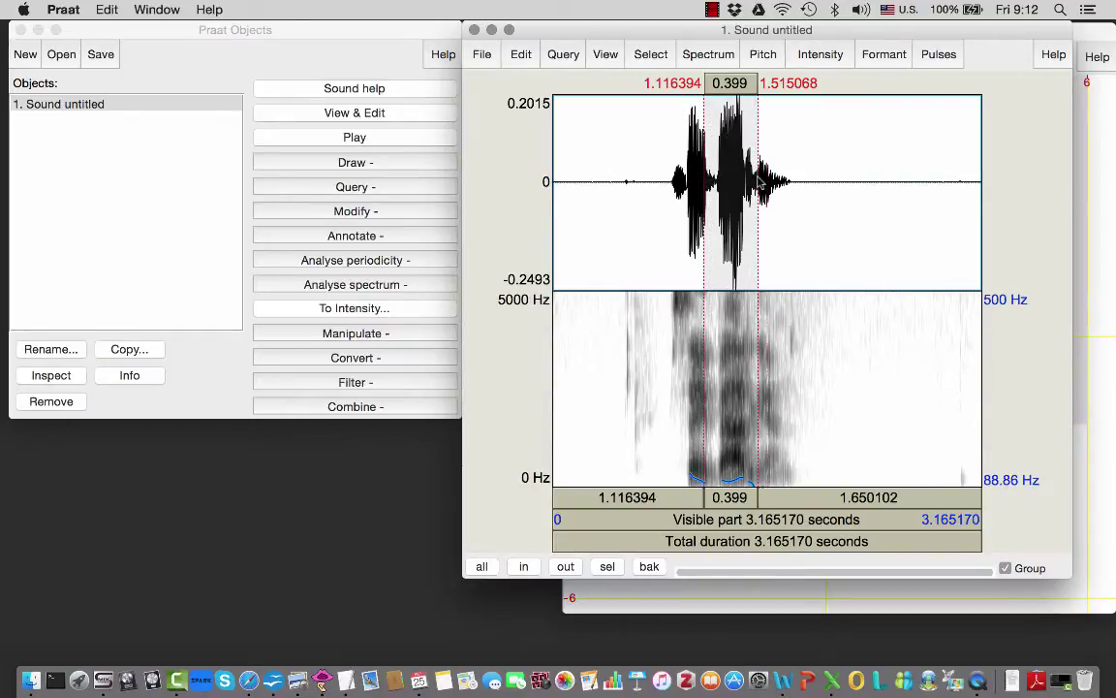
pyautogui.click(605, 56)
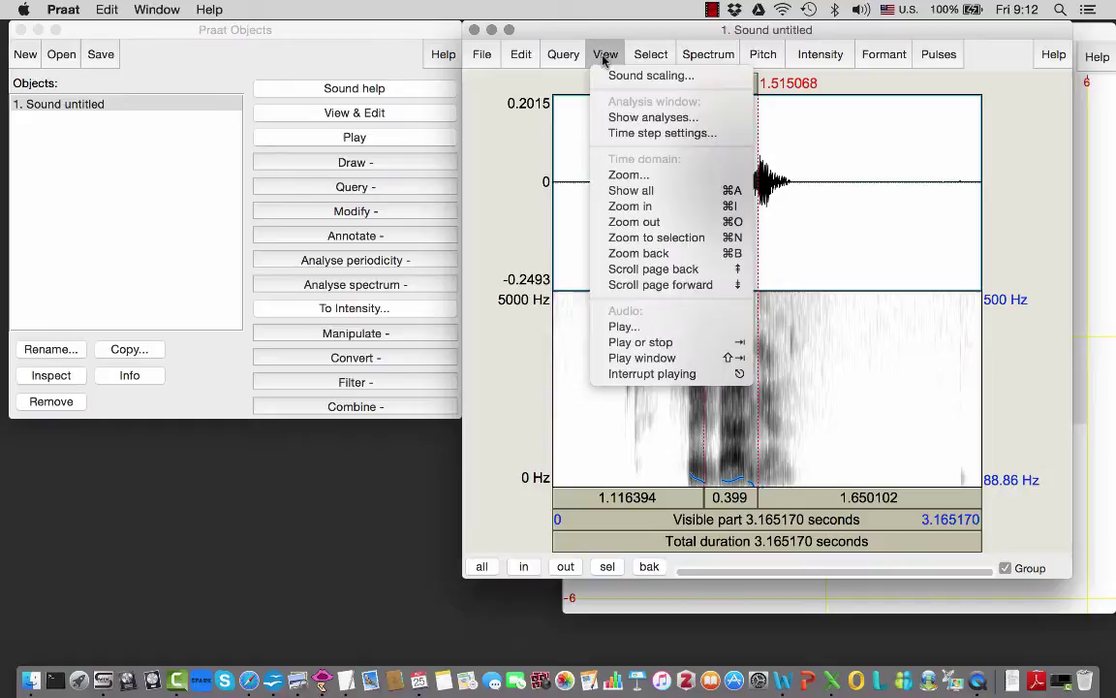
pyautogui.click(644, 240)
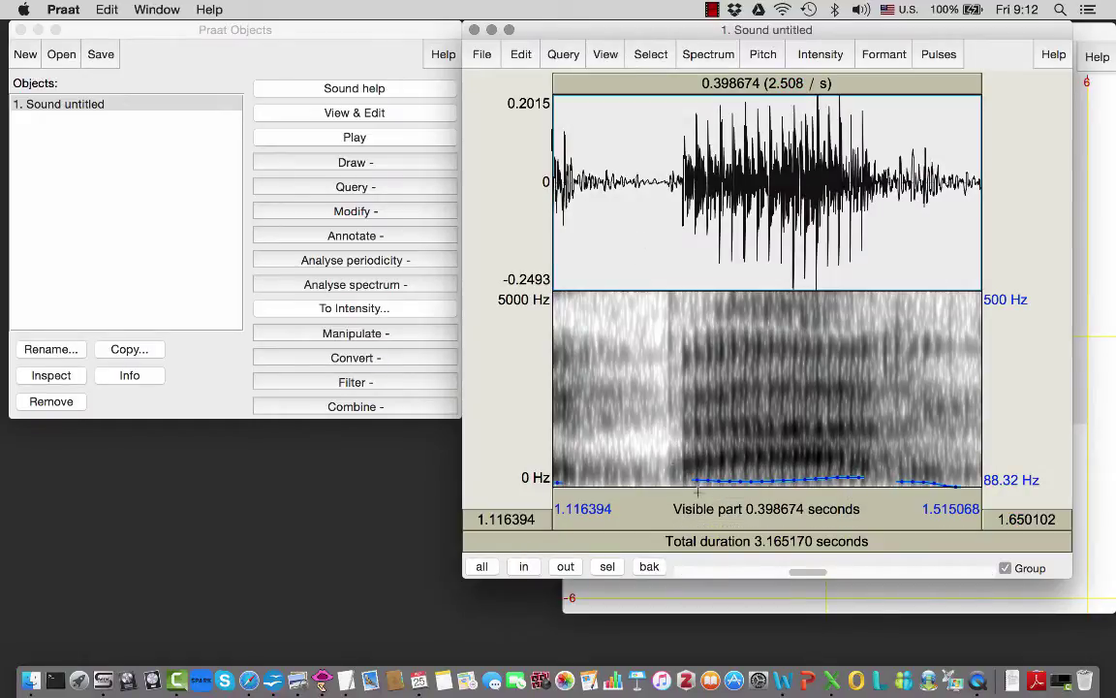
pyautogui.click(770, 509)
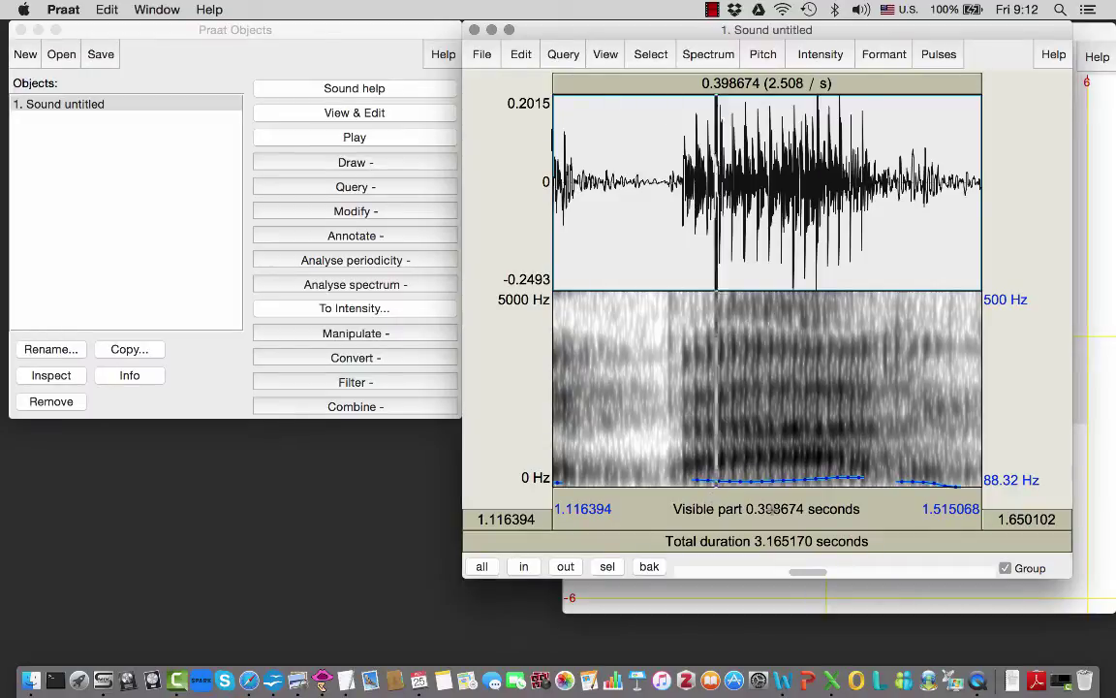
pyautogui.click(771, 509)
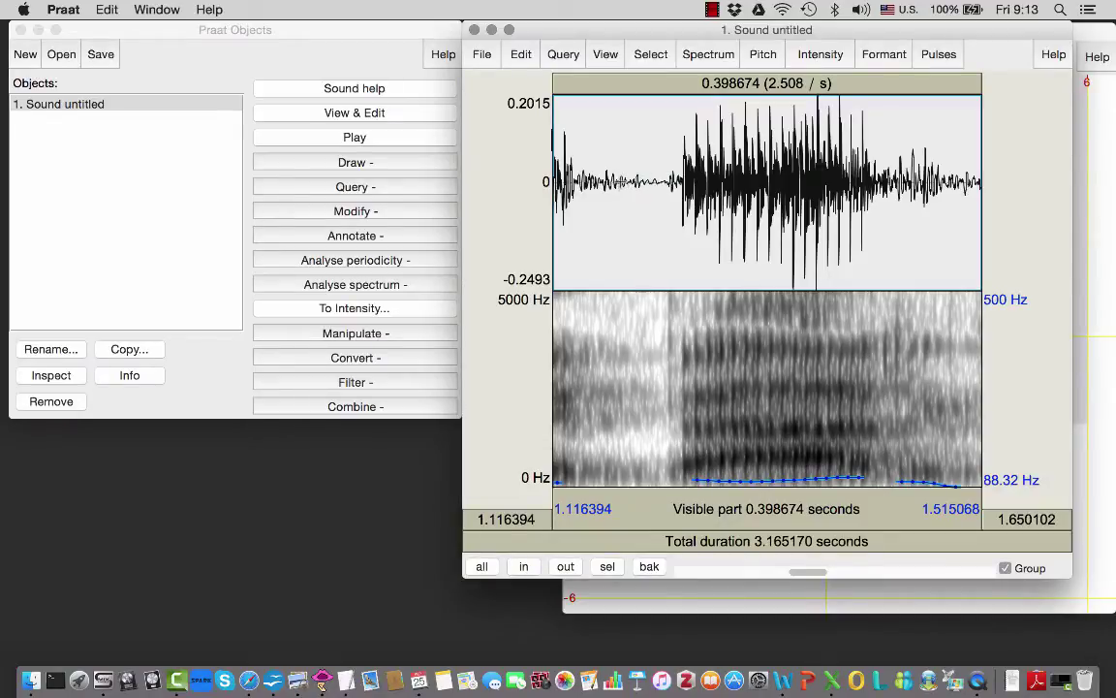
# - Narrow the selection to 1.177529–1.431146 s, play it four times, and snap its start to zero
pyautogui.click(618, 181)
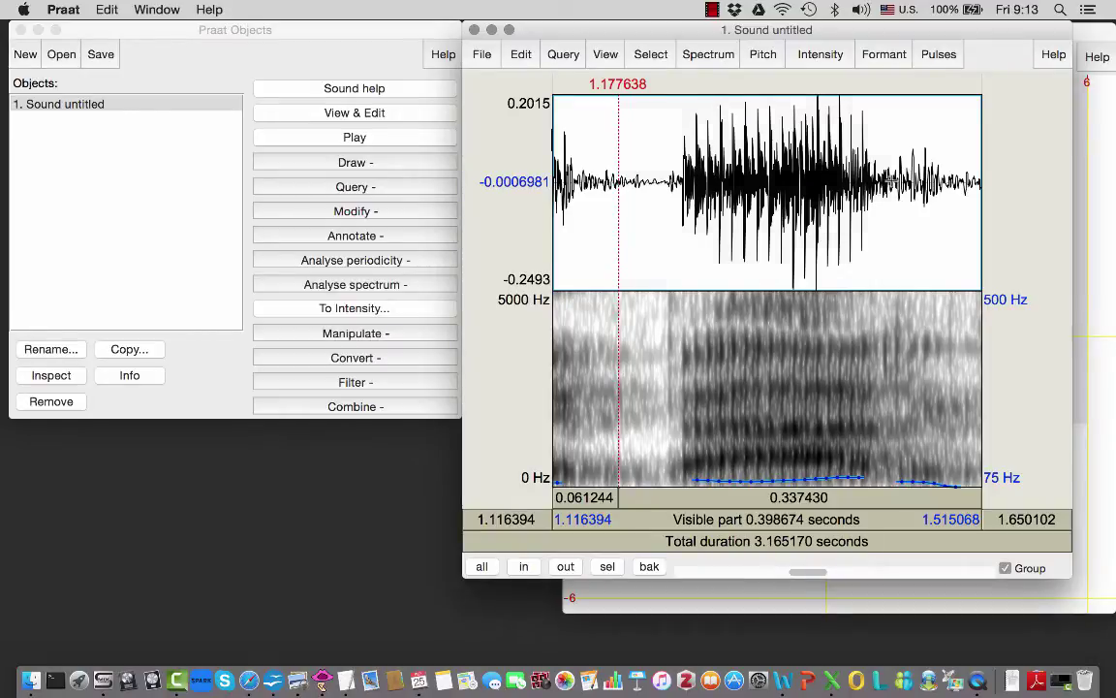
pyautogui.keyDown('shift'); pyautogui.click(892, 181); pyautogui.keyUp('shift')
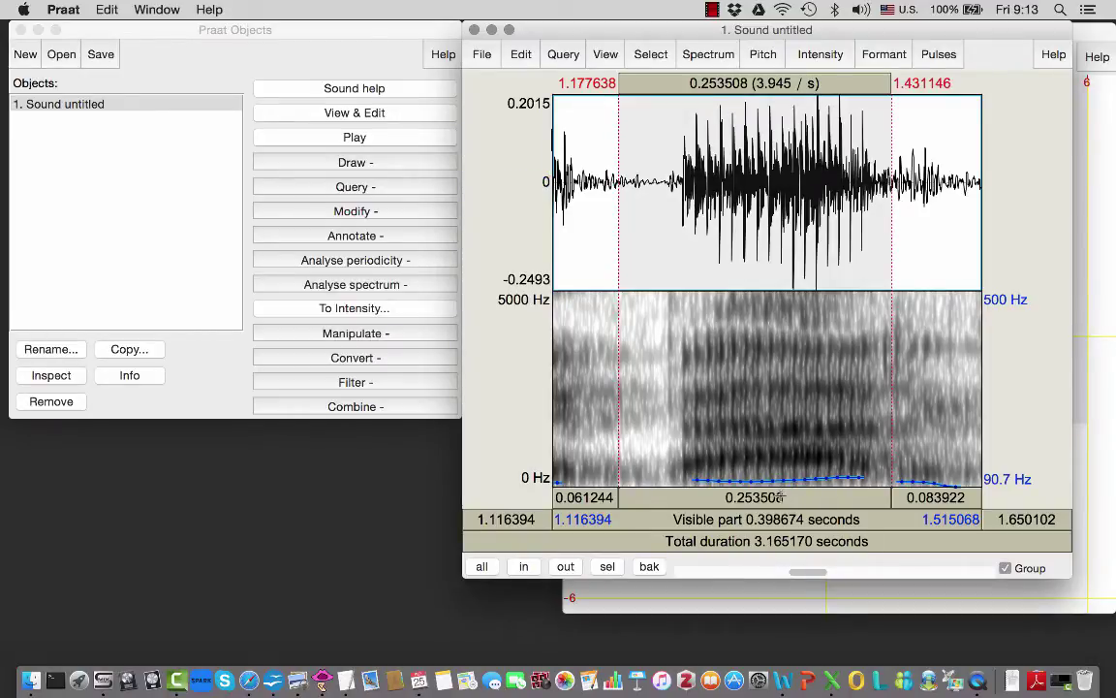
pyautogui.click(781, 497)
pyautogui.click(781, 497)
pyautogui.click(781, 497)
pyautogui.click(781, 497)
pyautogui.press('super+comma')
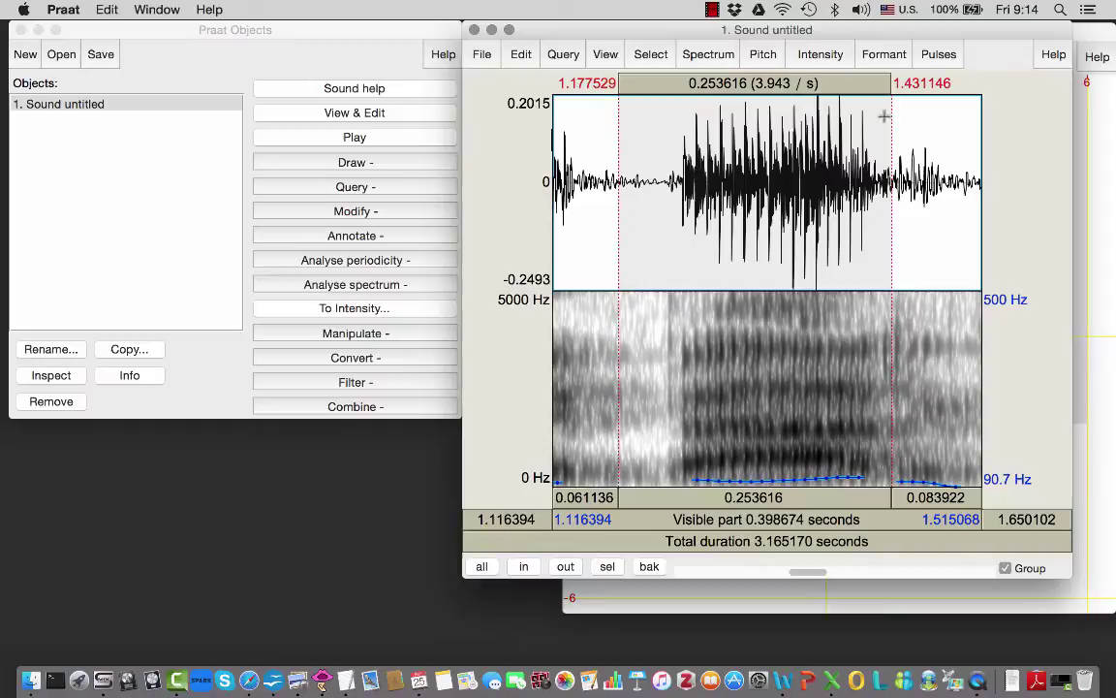
# - Move the selection's start and end to the nearest zero crossings
pyautogui.click(656, 61)
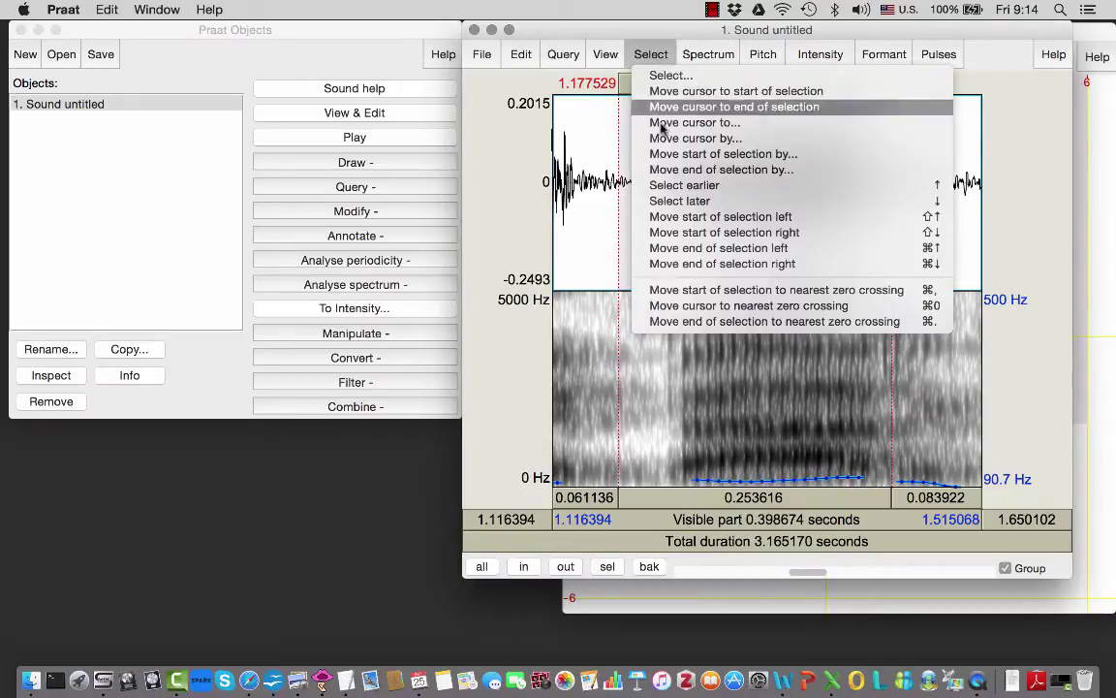
pyautogui.click(691, 290)
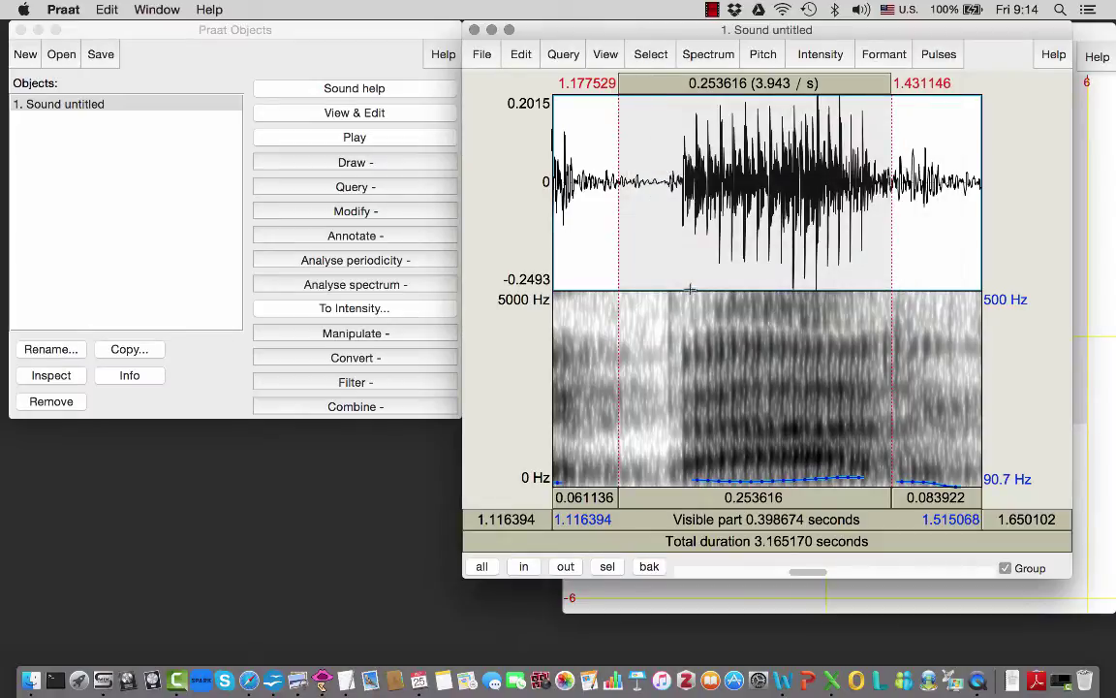
pyautogui.click(654, 57)
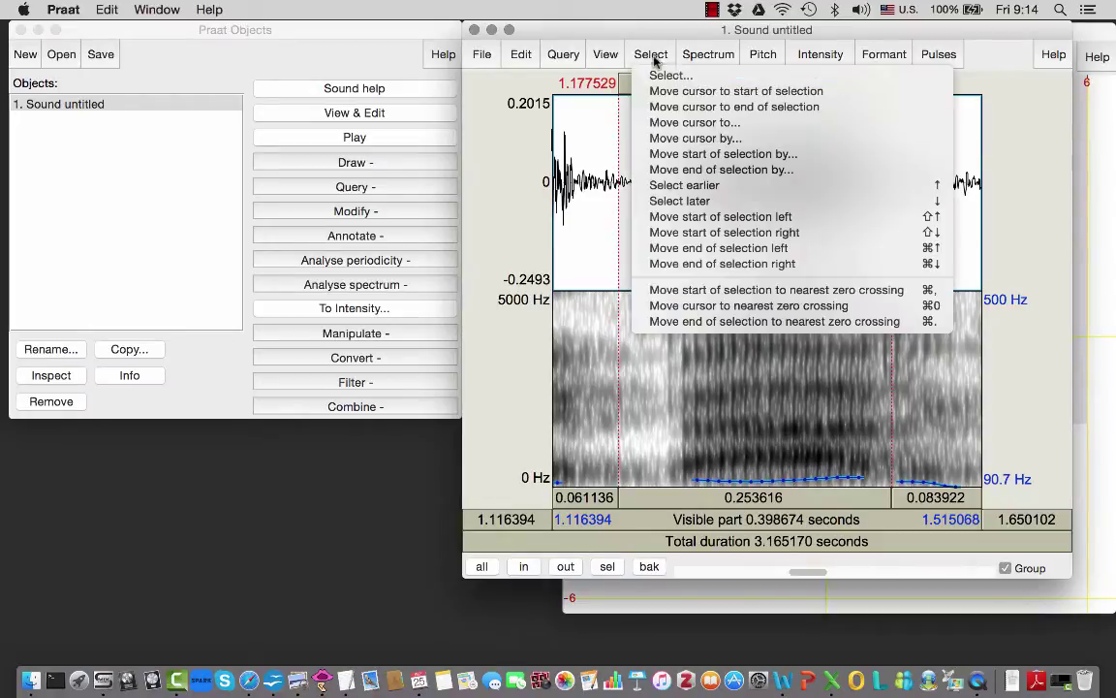
pyautogui.click(706, 323)
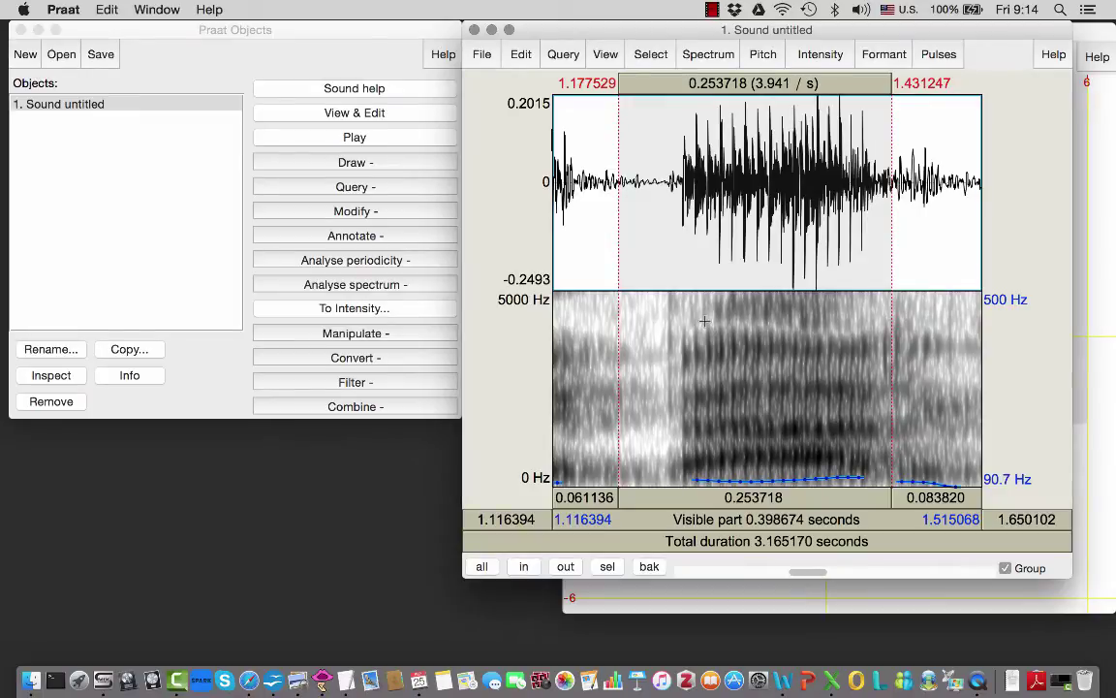
# - Extract the selected word as the new sound bad-1 and view it
pyautogui.click(482, 54)
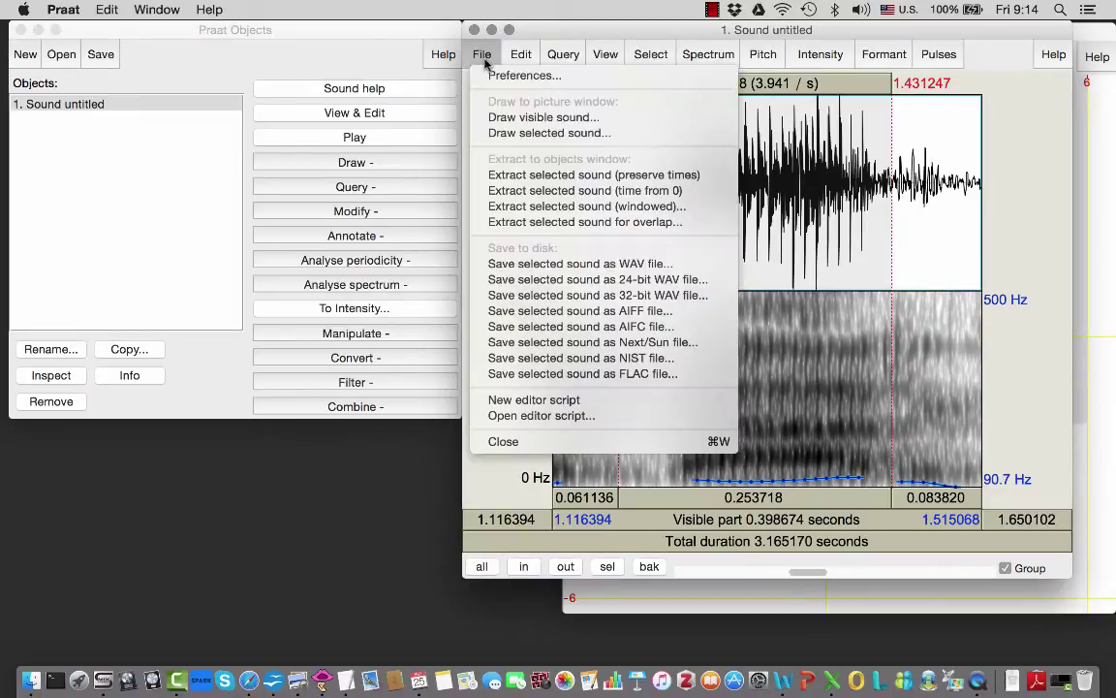
pyautogui.click(518, 193)
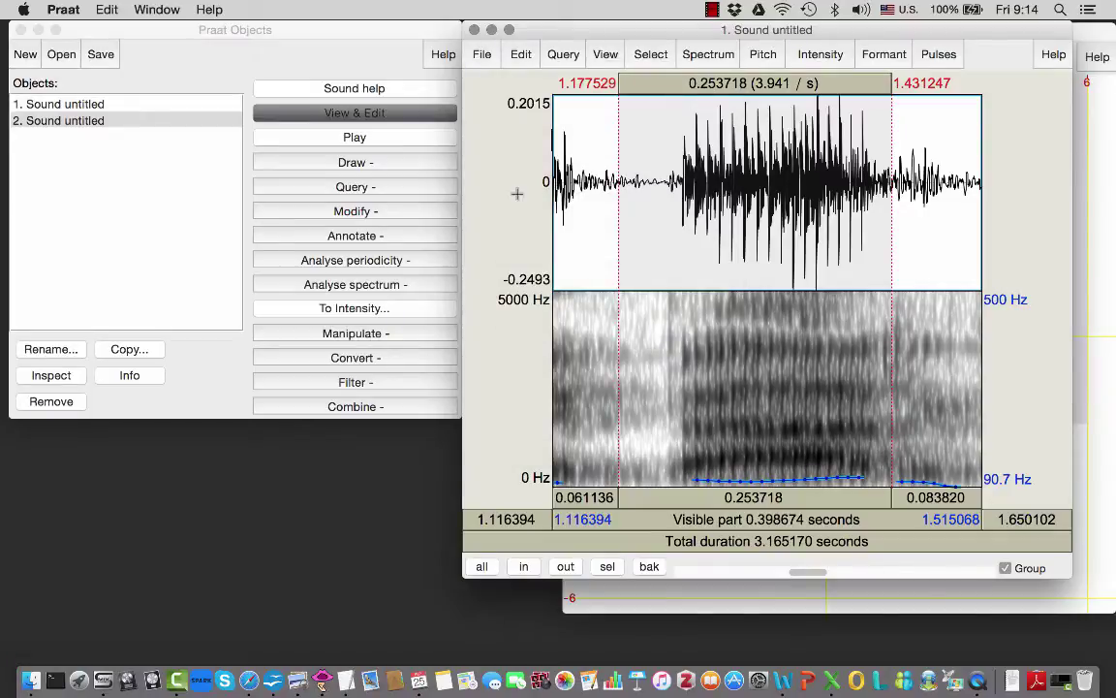
pyautogui.click(271, 113)
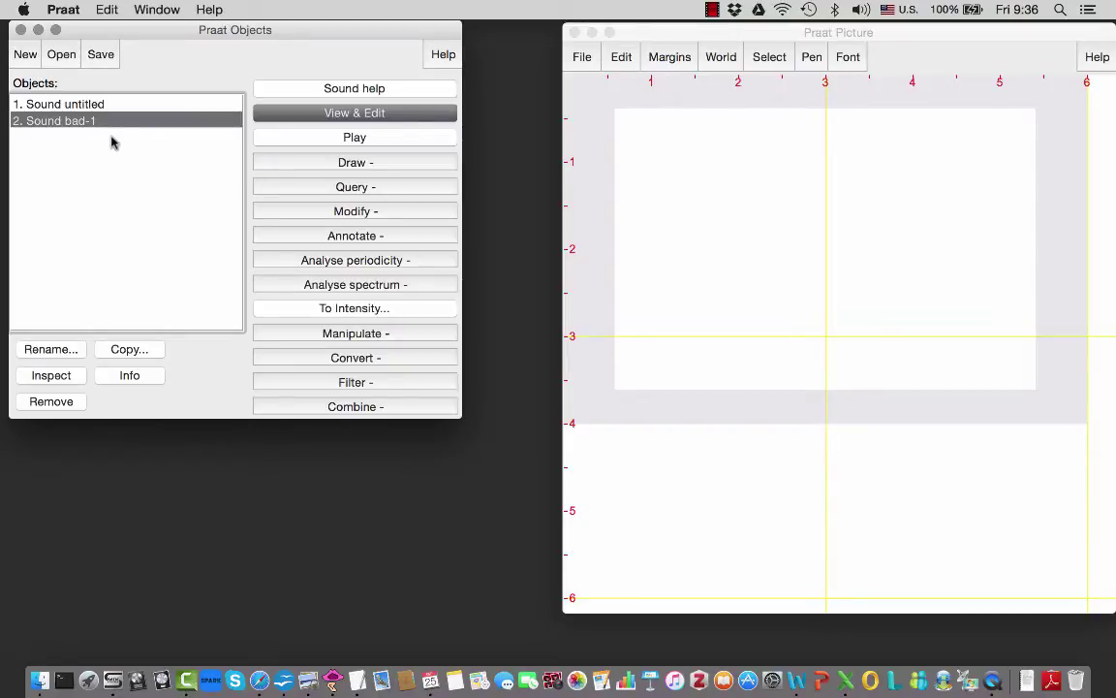
# - Create a 2.0-second mono 44100 Hz sound from formula 0, named sineWithNoise
pyautogui.click(26, 54)
pyautogui.click(29, 57)
pyautogui.click(29, 56)
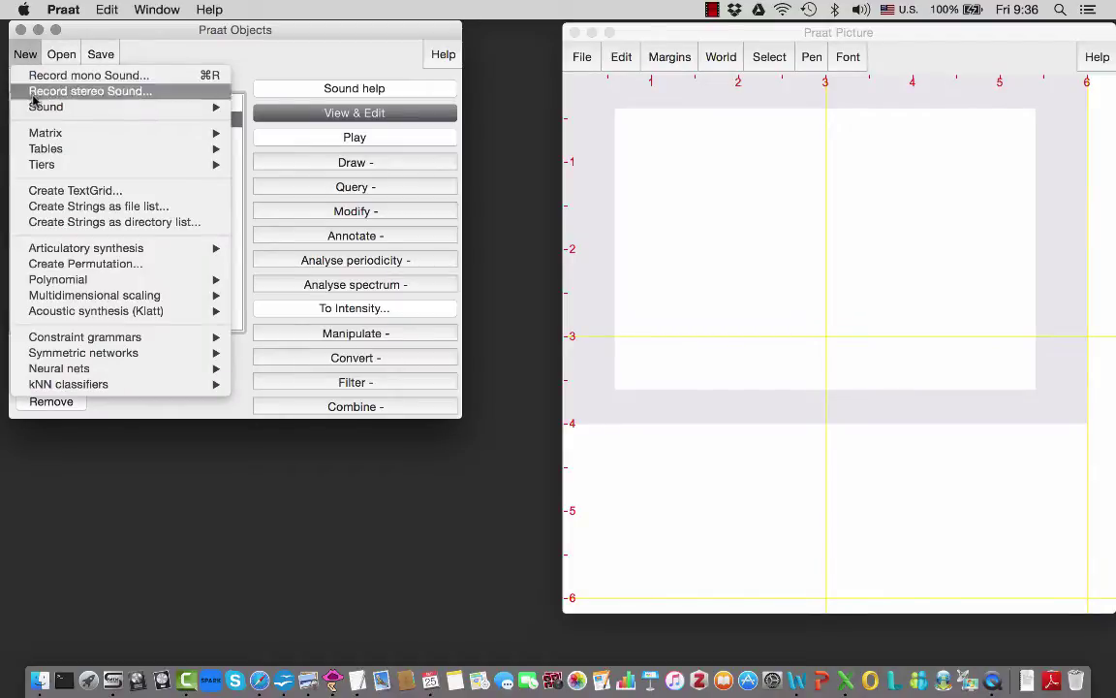
pyautogui.moveTo(38, 111)
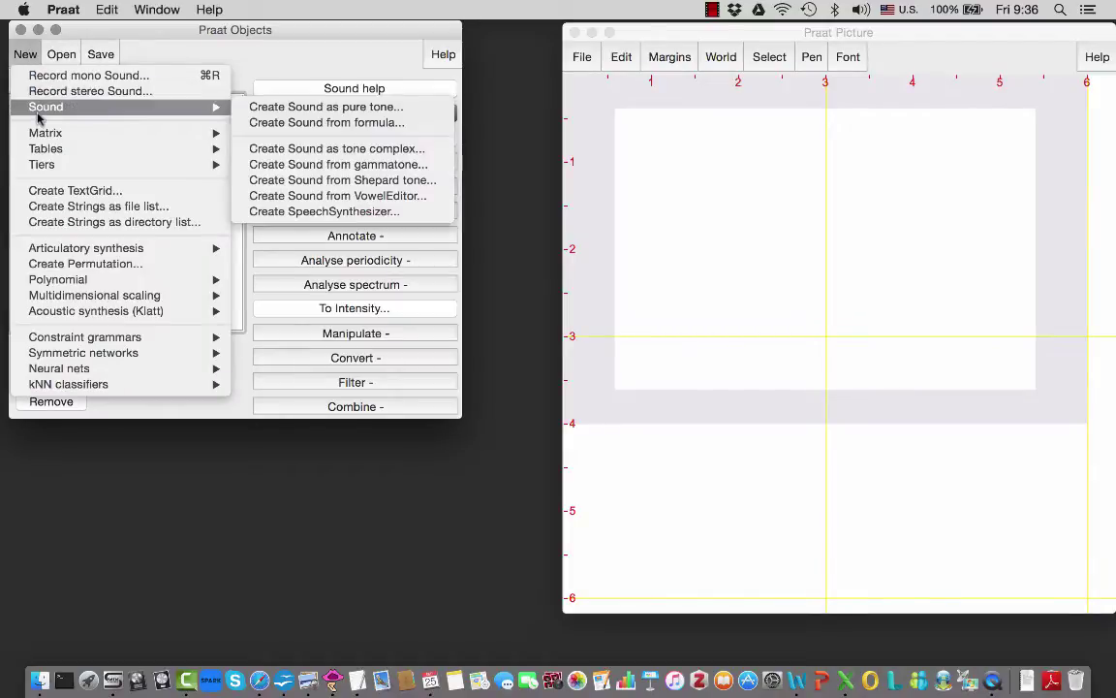
pyautogui.click(305, 122)
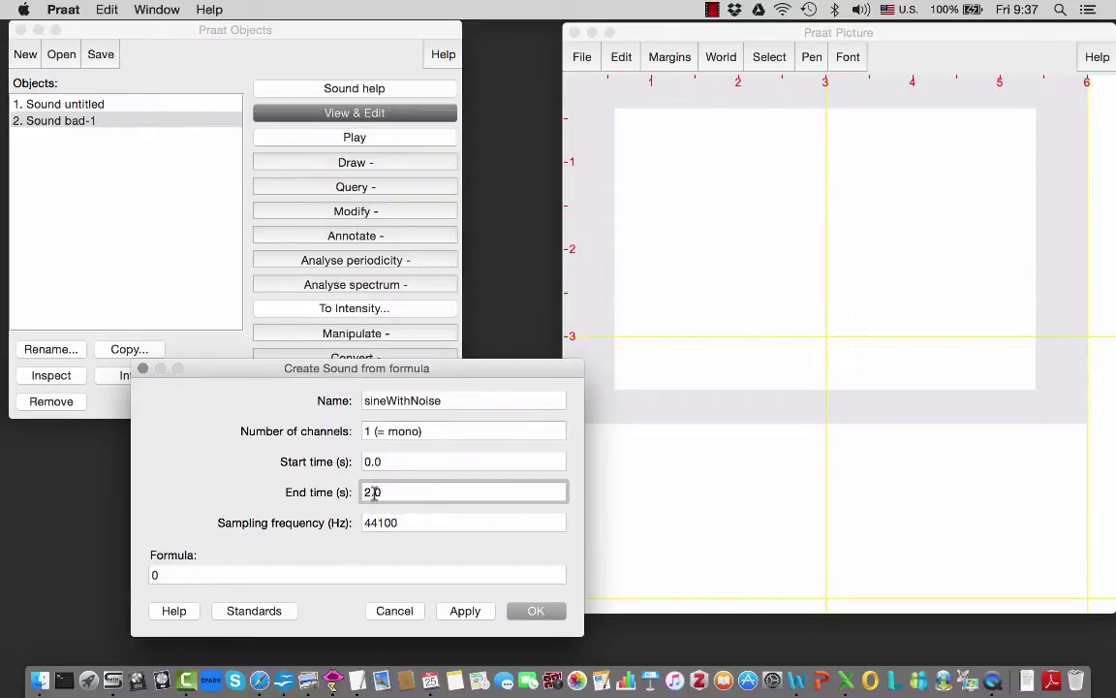
pyautogui.click(531, 612)
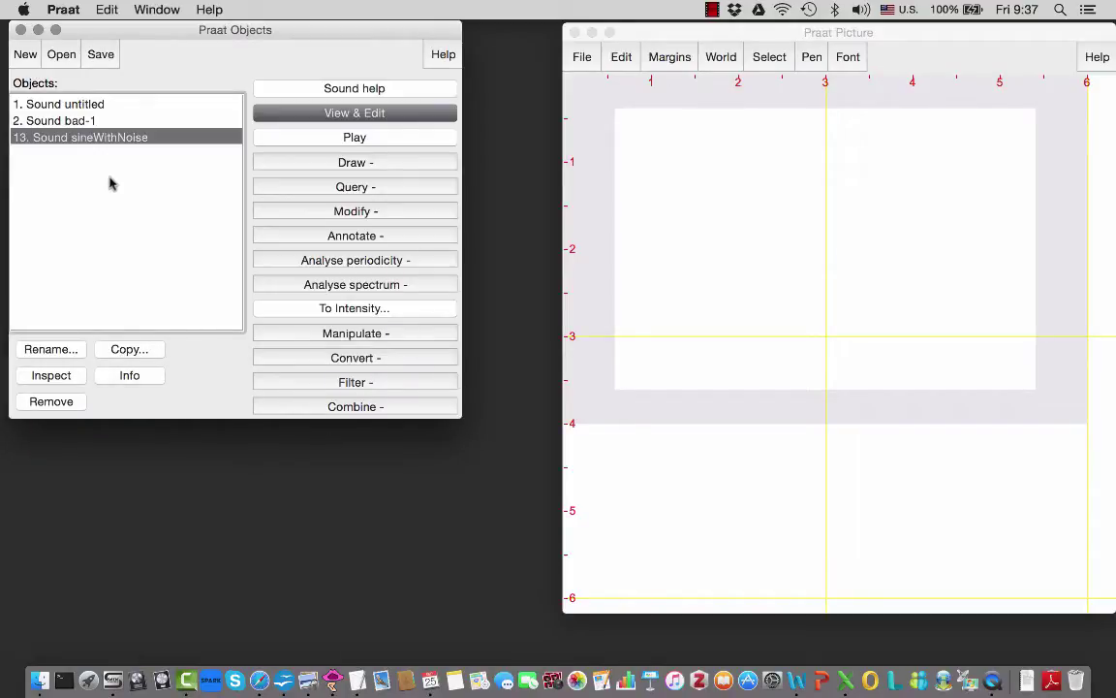
# - Read bad-2.wav from the Desktop, then add sineWithNoise and bad-1 to the selection
pyautogui.click(62, 55)
pyautogui.click(80, 75)
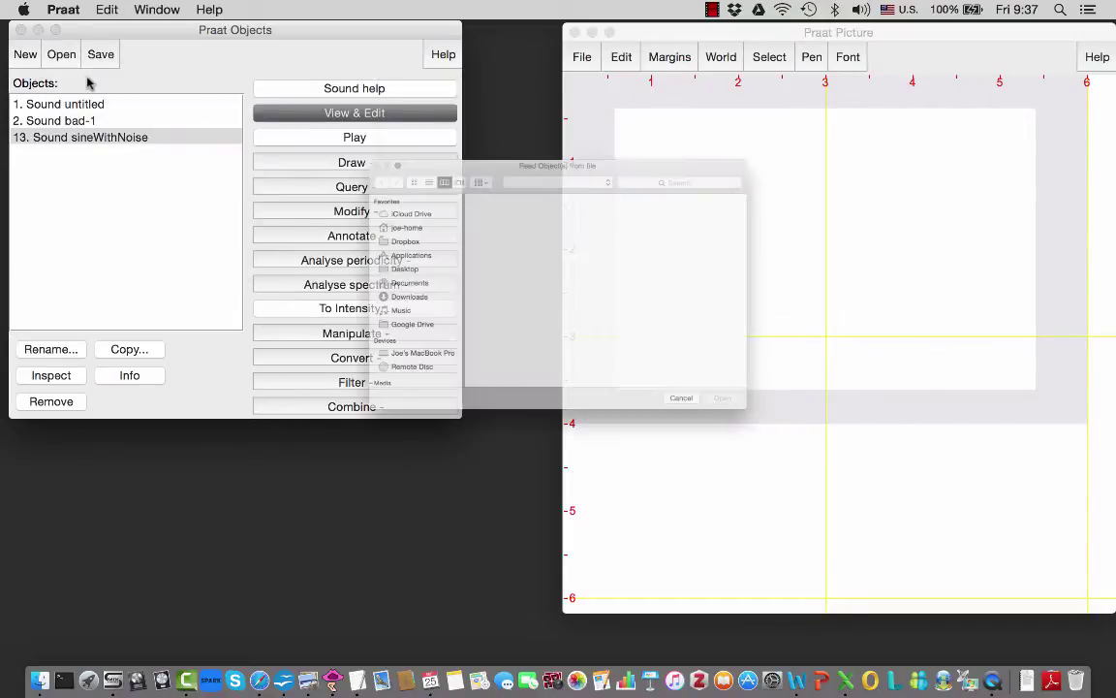
pyautogui.click(458, 179)
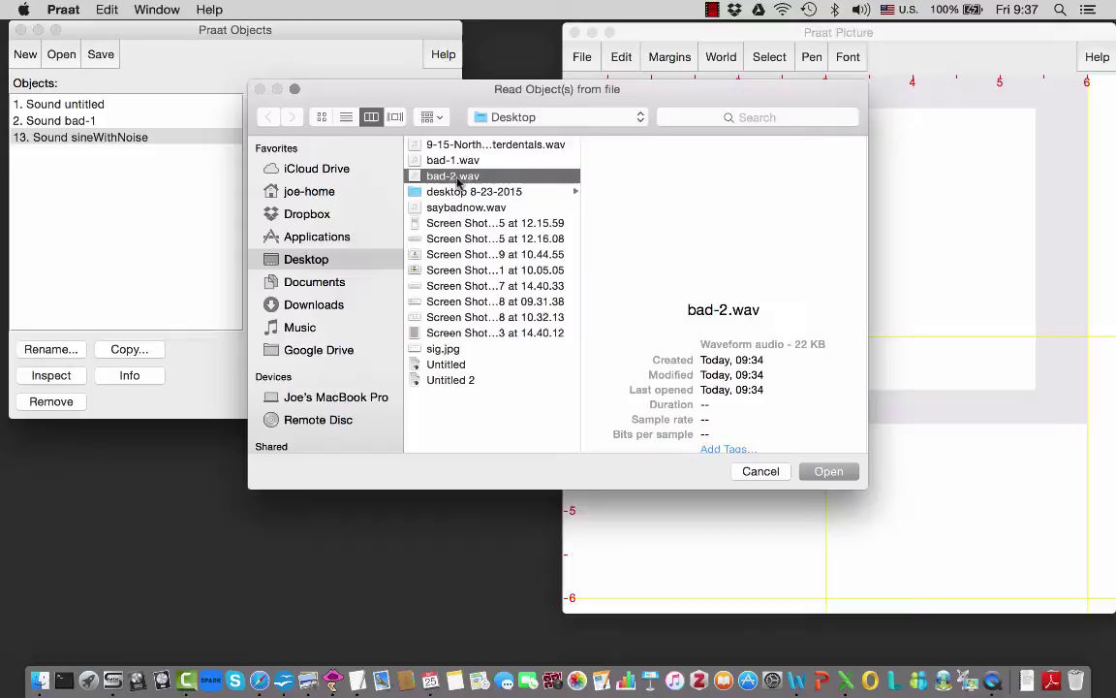
pyautogui.click(829, 471)
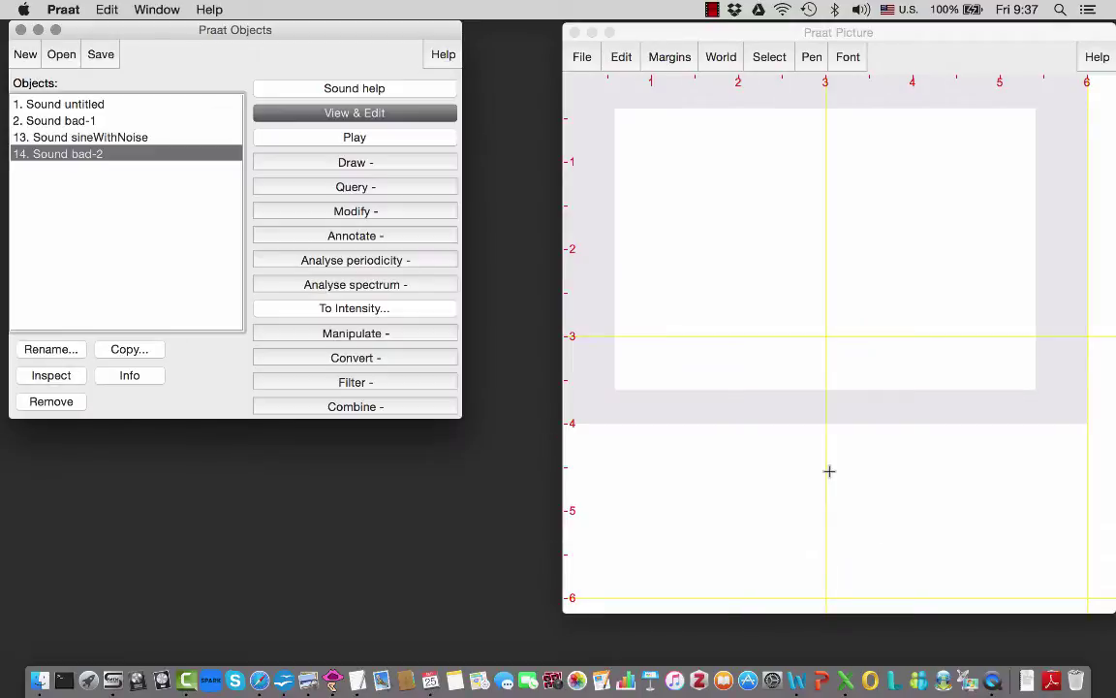
pyautogui.keyDown('shift'); pyautogui.click(67, 140); pyautogui.keyUp('shift')
pyautogui.keyDown('shift'); pyautogui.click(58, 121); pyautogui.keyUp('shift')
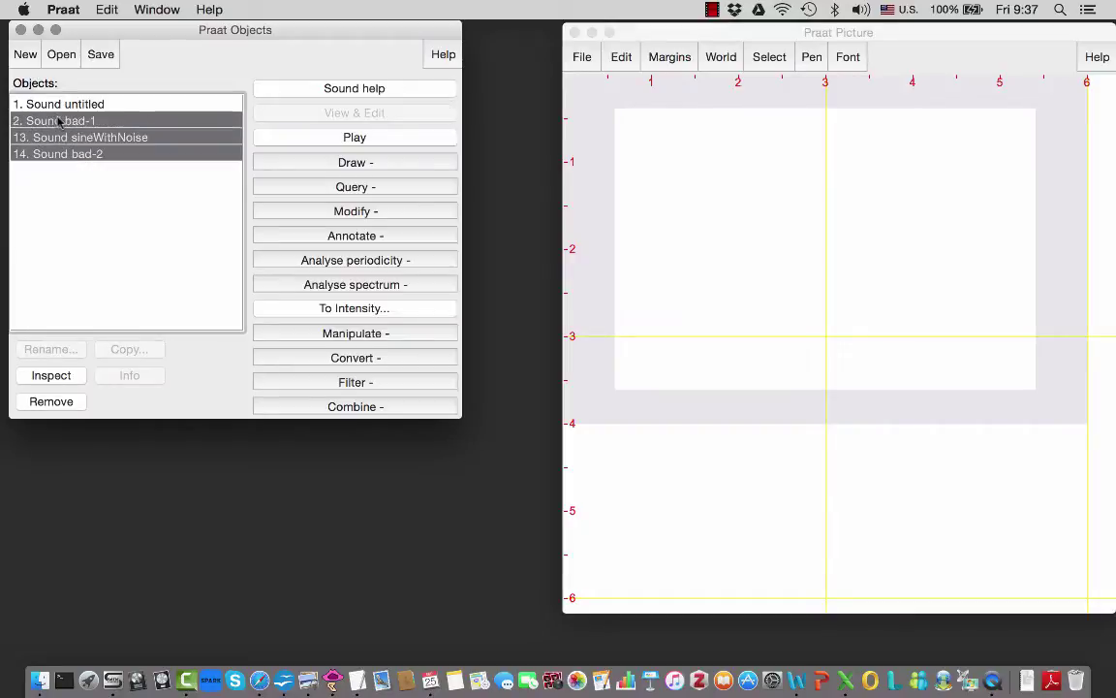
# - Concatenate bad-1, the silence and bad-2 into the 2.507438 s Sound chain and play it
pyautogui.click(302, 411)
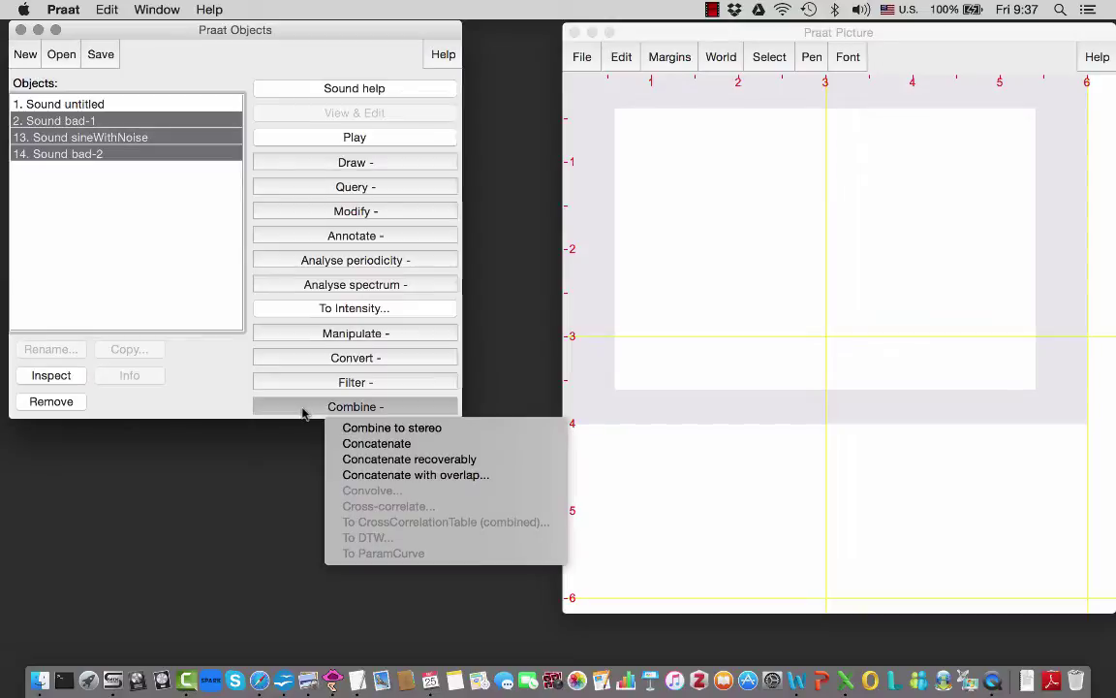
pyautogui.click(373, 444)
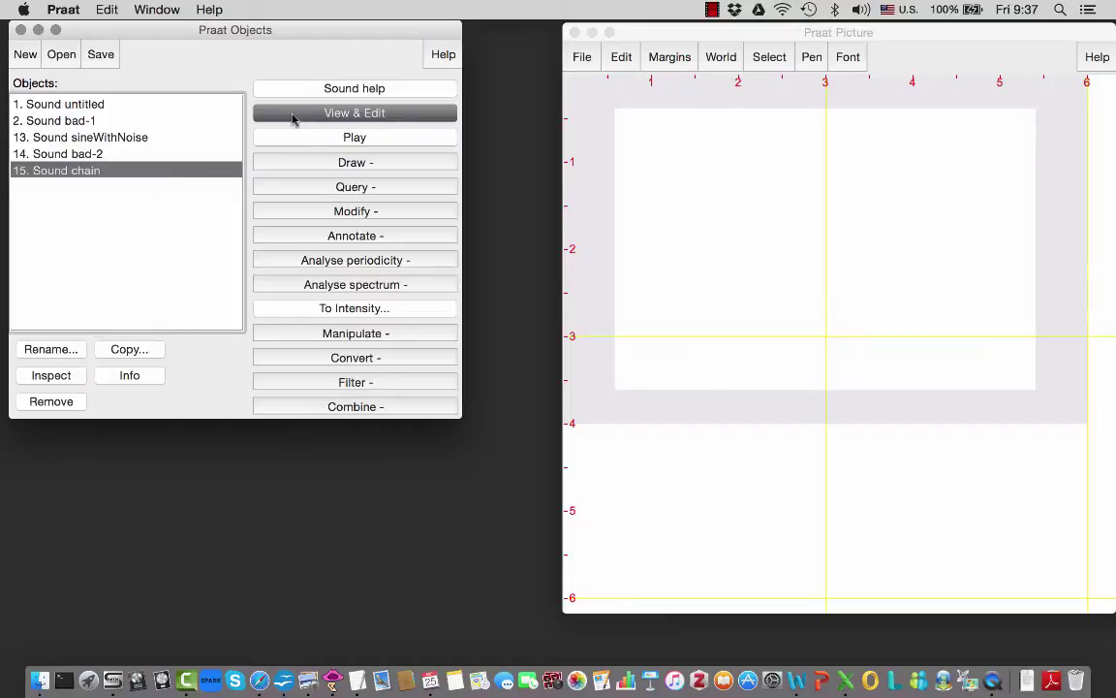
pyautogui.click(293, 114)
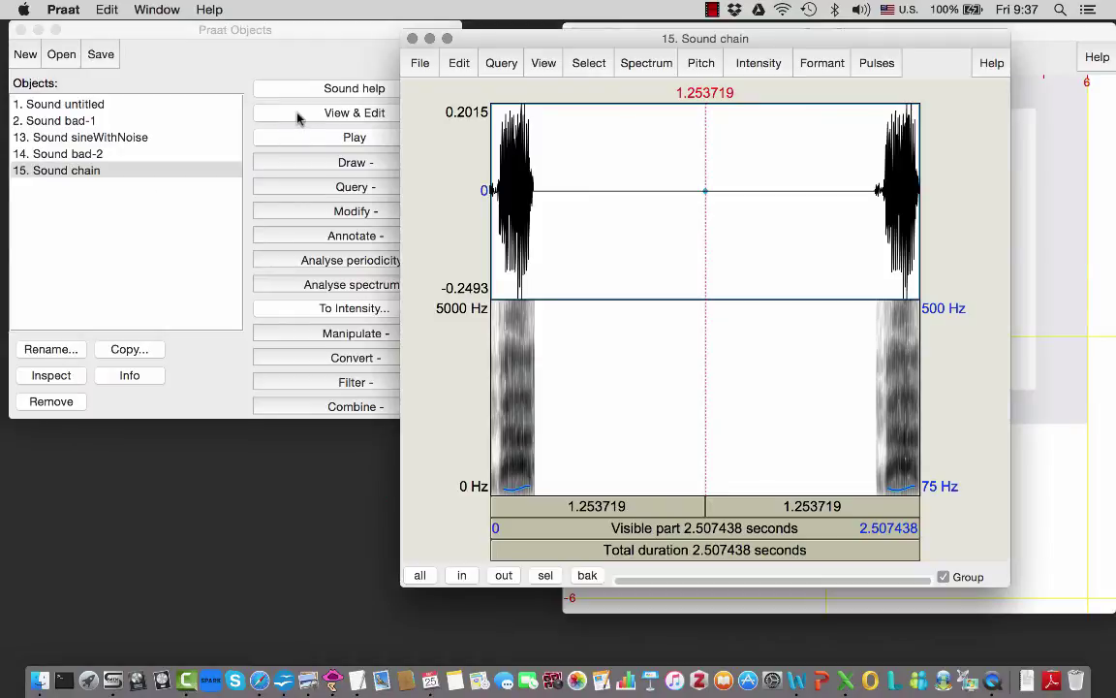
pyautogui.click(684, 549)
pyautogui.click(82, 169)
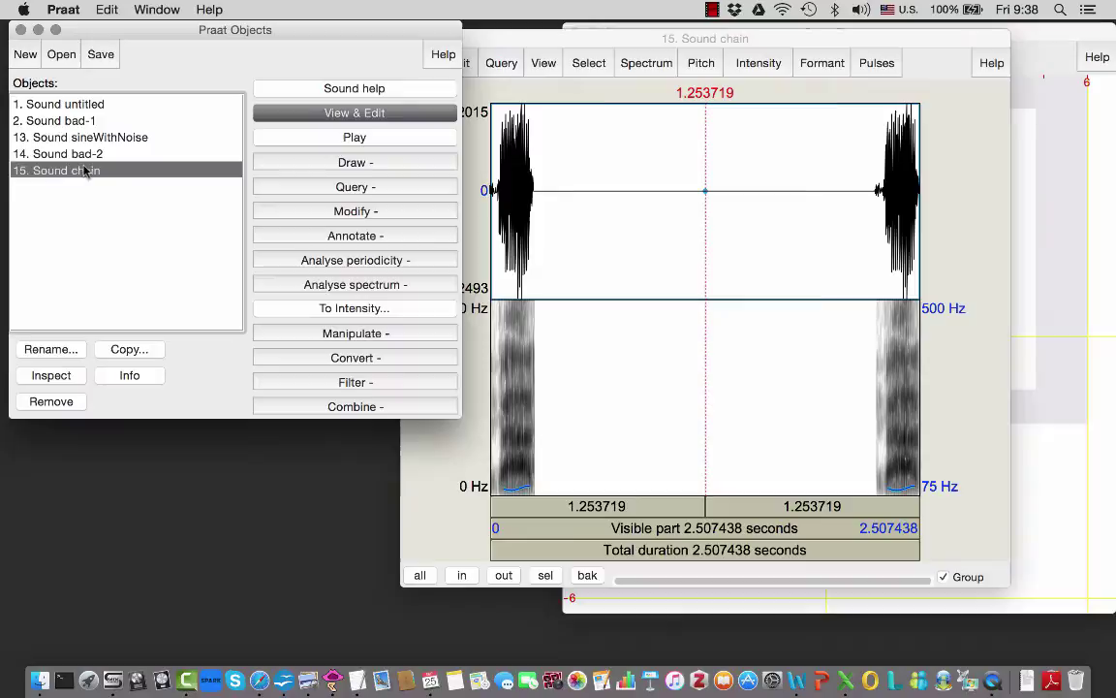
# - Save Sound sineWithNoise as a WAV file named silence.wav on the Desktop
pyautogui.click(84, 139)
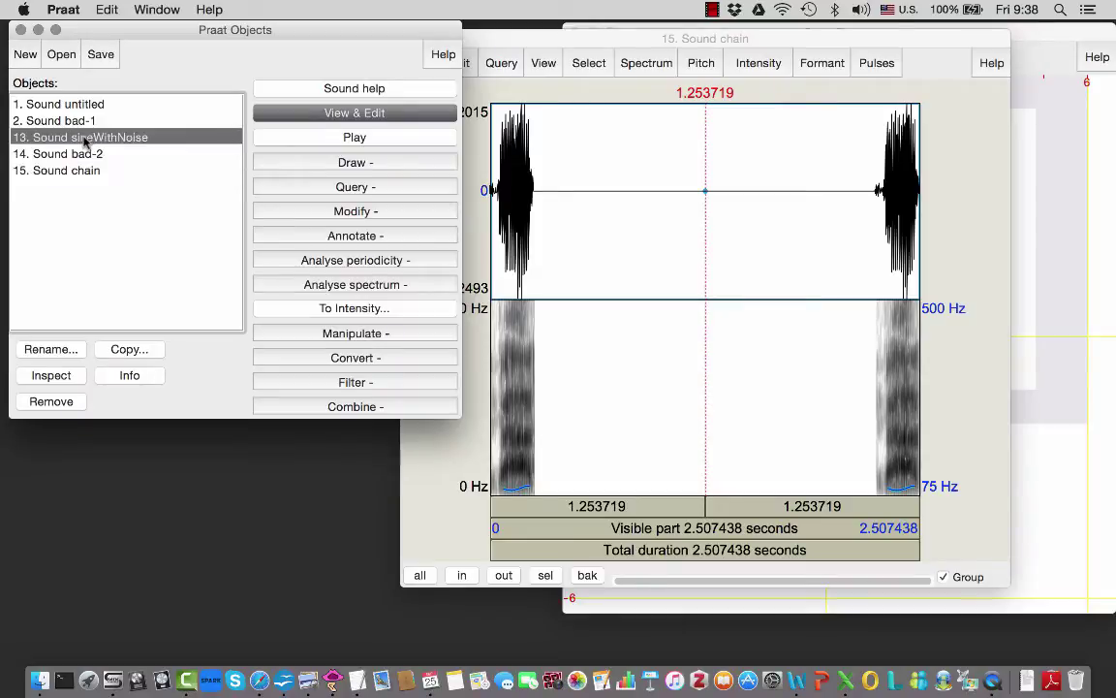
pyautogui.click(102, 56)
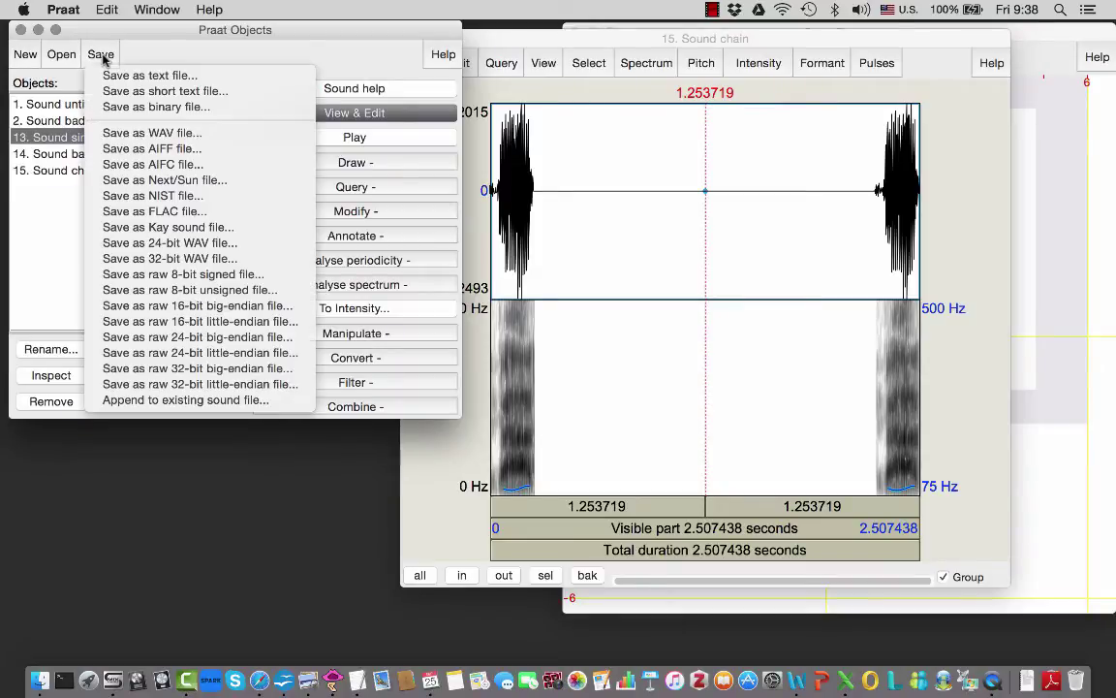
pyautogui.click(152, 133)
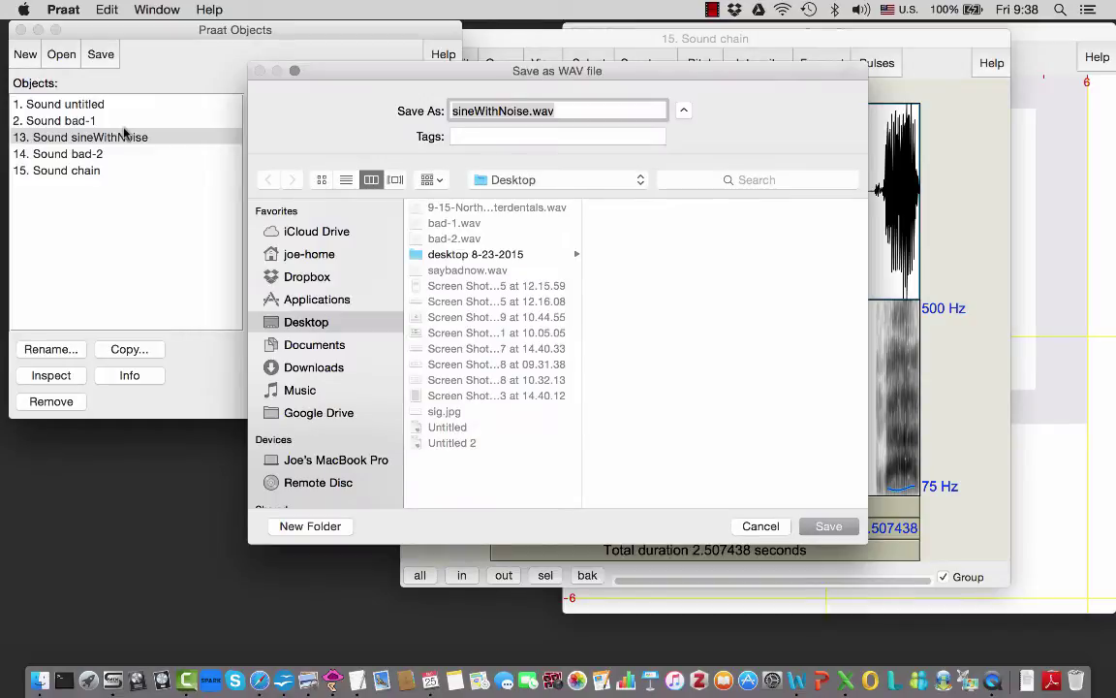
pyautogui.click(529, 113)
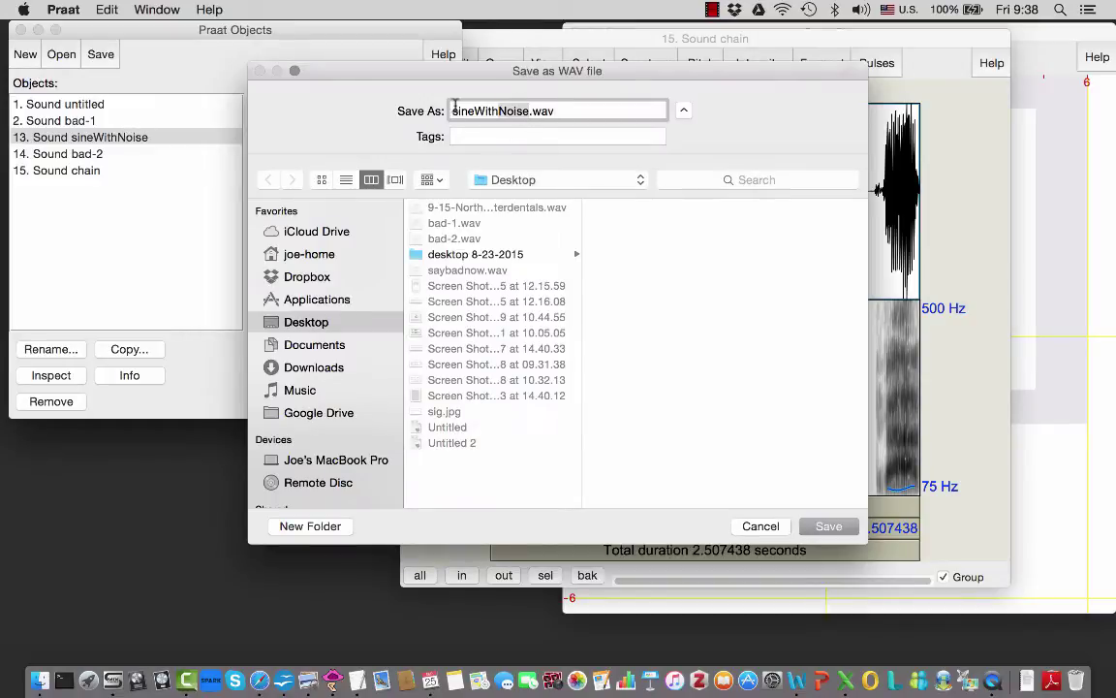
pyautogui.write('silen')
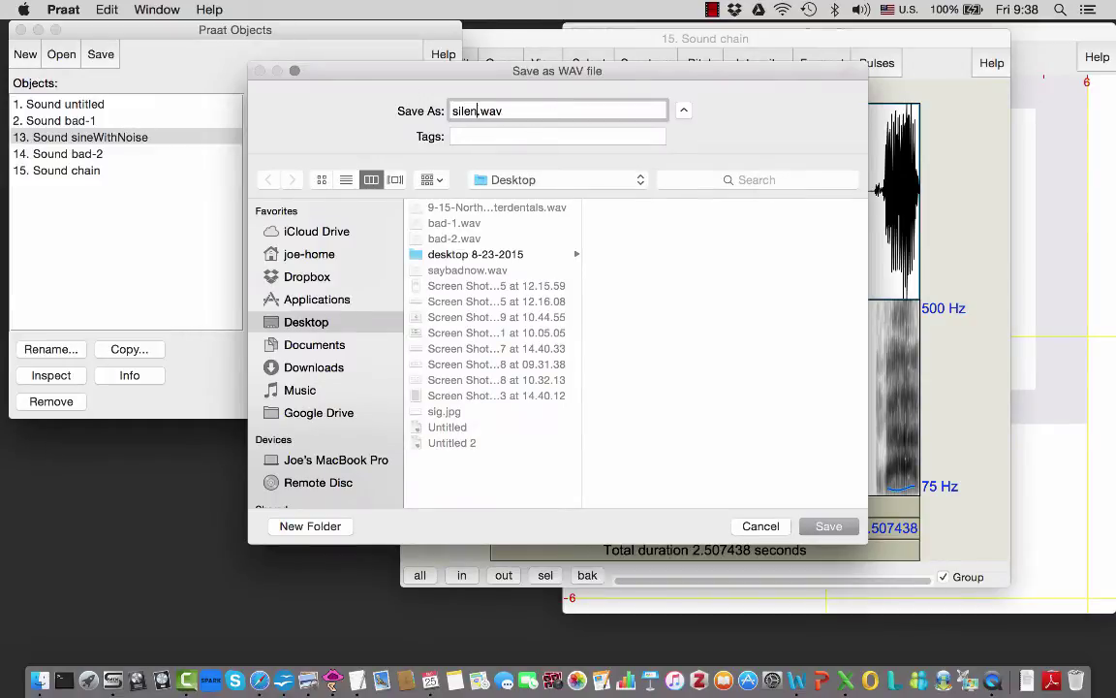
pyautogui.write('ce')
pyautogui.click(829, 526)
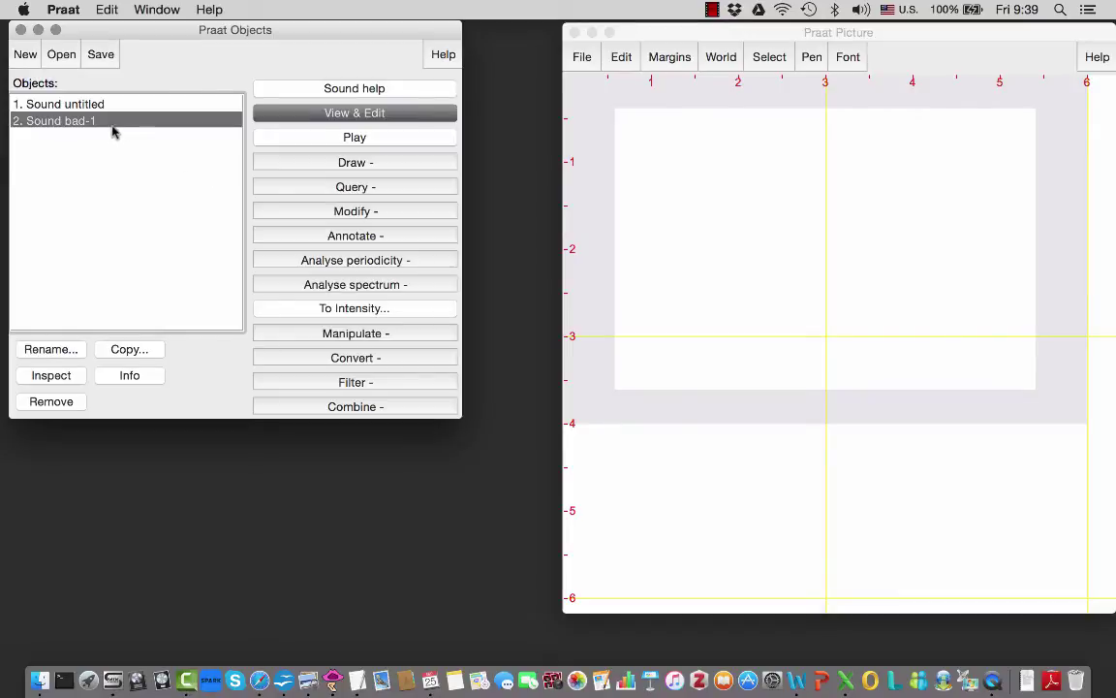
# - Read bad-2.wav from the Desktop, then switch to the Concatenate Sounds page in Safari
pyautogui.click(62, 55)
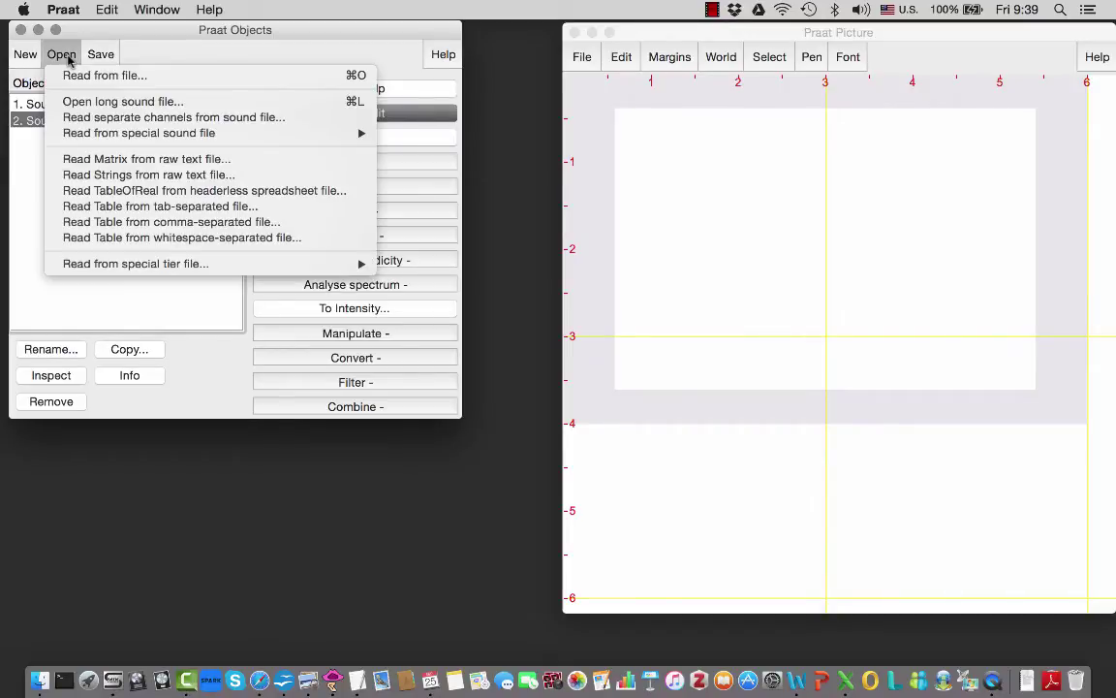
pyautogui.click(74, 75)
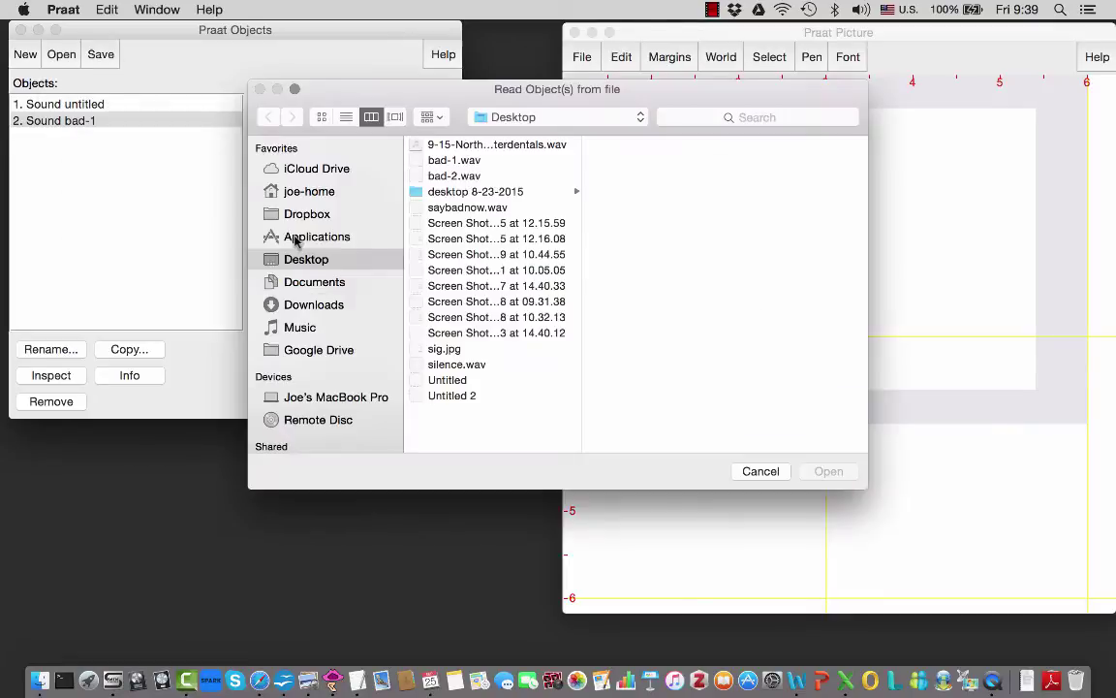
pyautogui.click(427, 175)
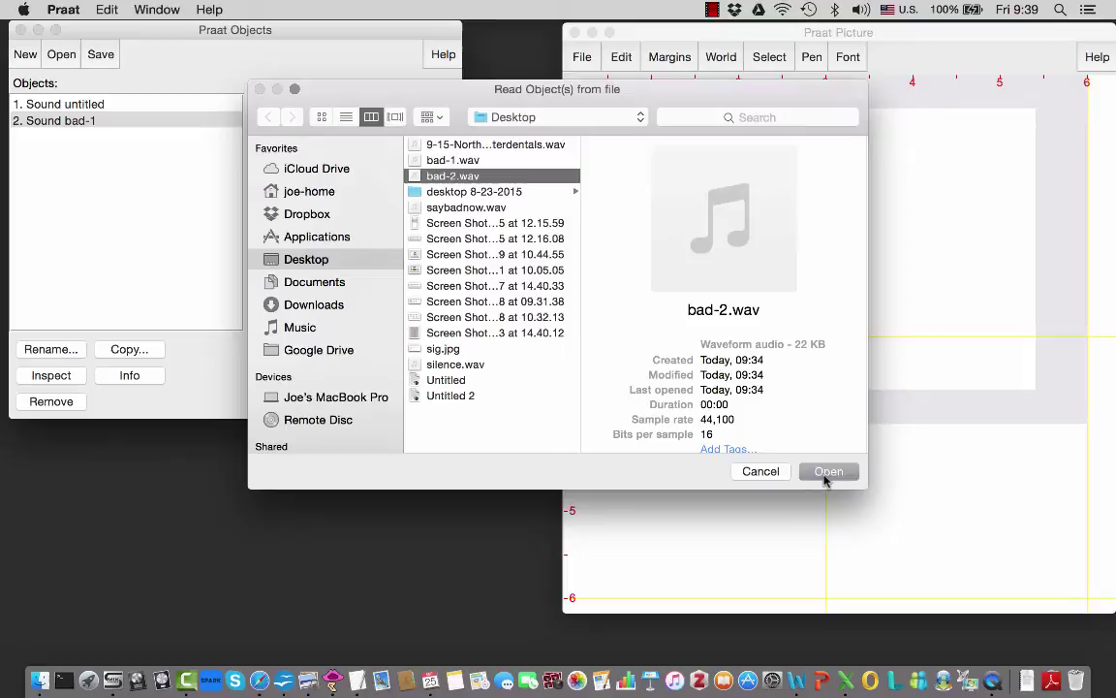
pyautogui.click(825, 472)
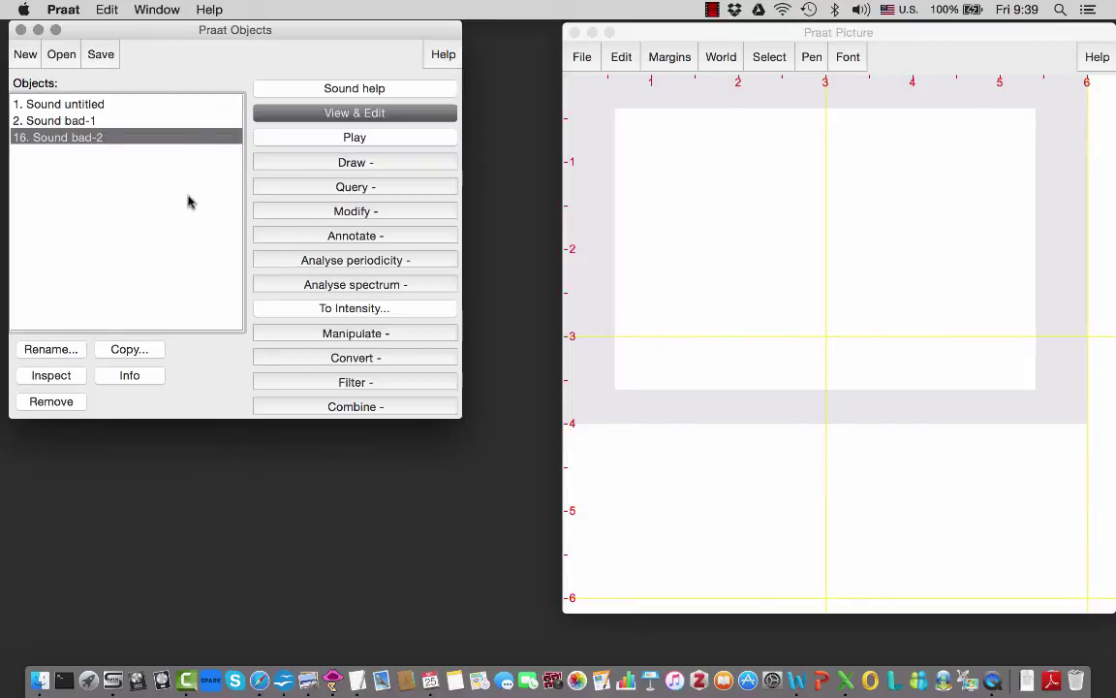
pyautogui.click(259, 680)
# - Copy the full concatWithPause.praat script text from Safari and return to Praat
pyautogui.scroll(15, 131, 252)
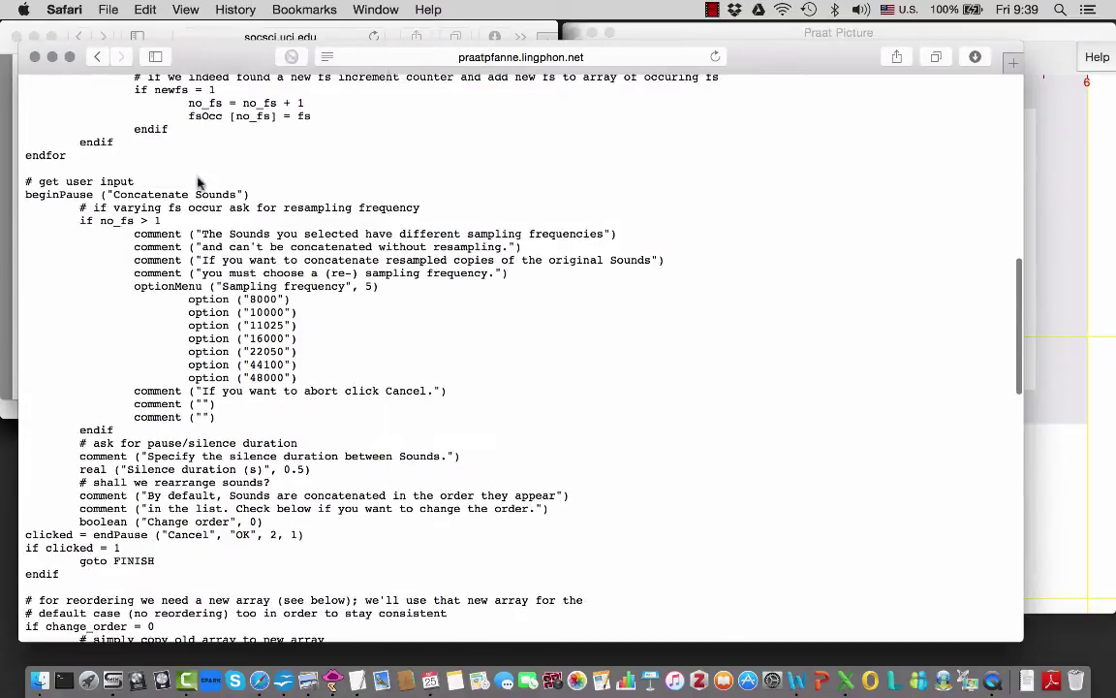
pyautogui.click(495, 60)
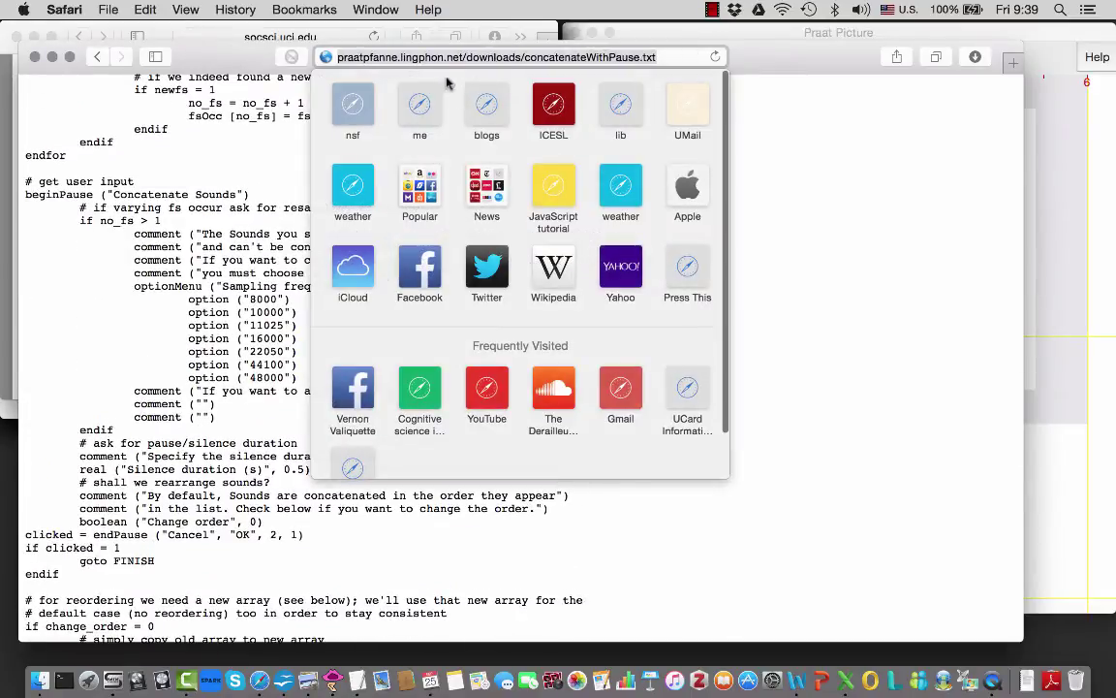
pyautogui.click(254, 158)
pyautogui.scroll(15, 254, 158)
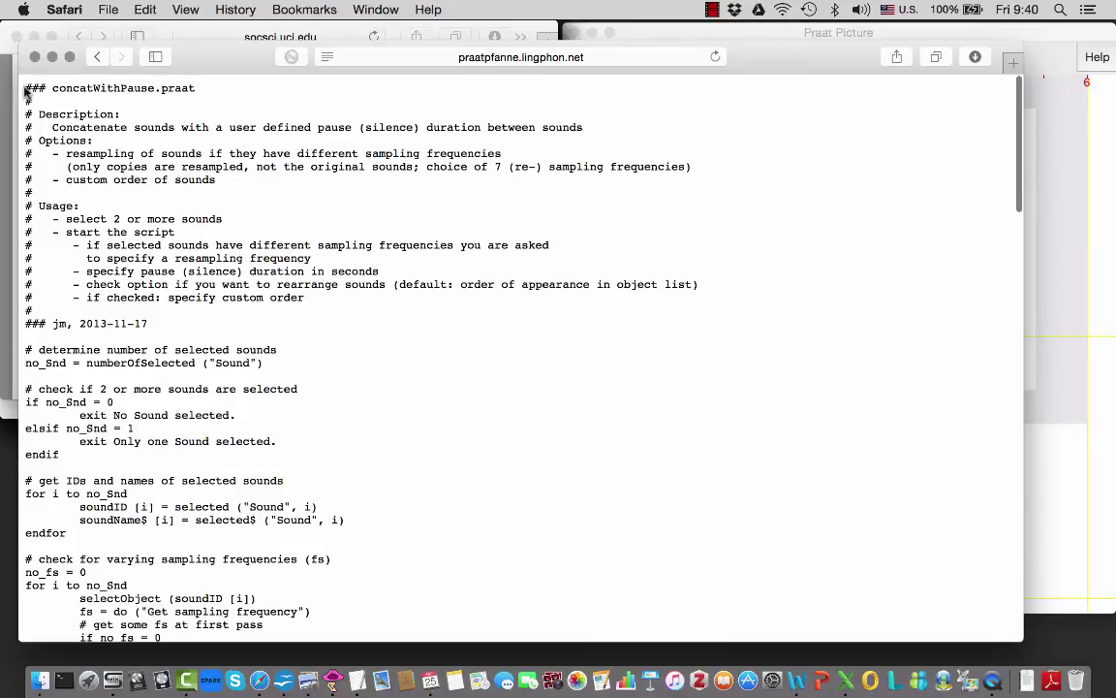
pyautogui.moveTo(26, 92); pyautogui.dragTo(290, 659)
pyautogui.press('super+c')
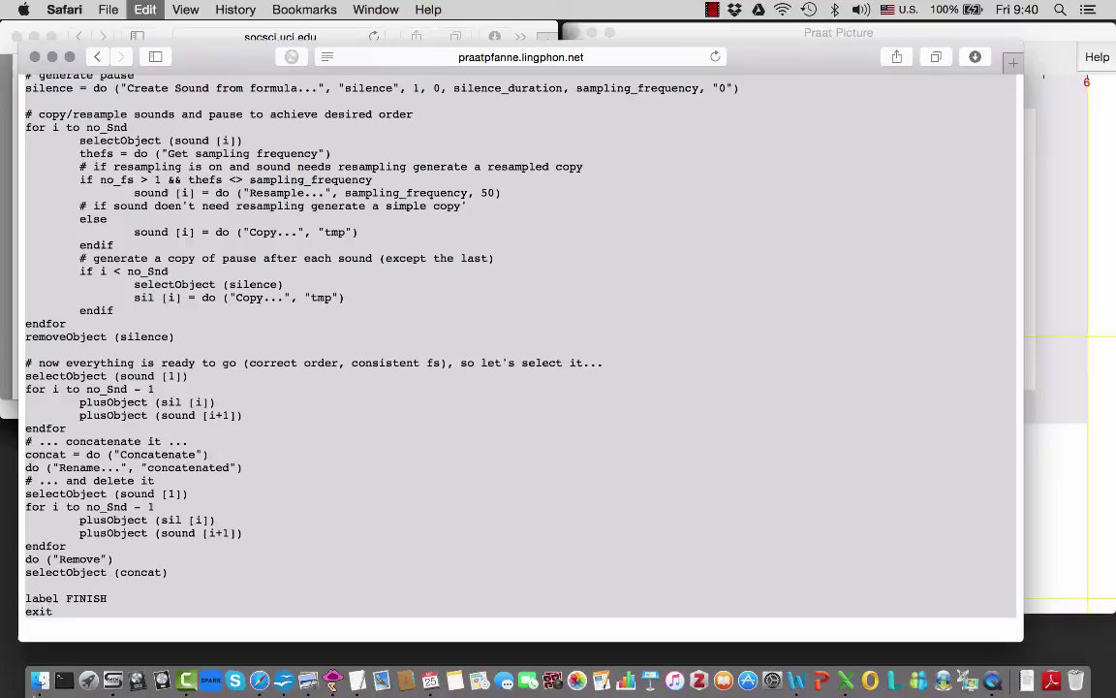
pyautogui.press('super+Tab')
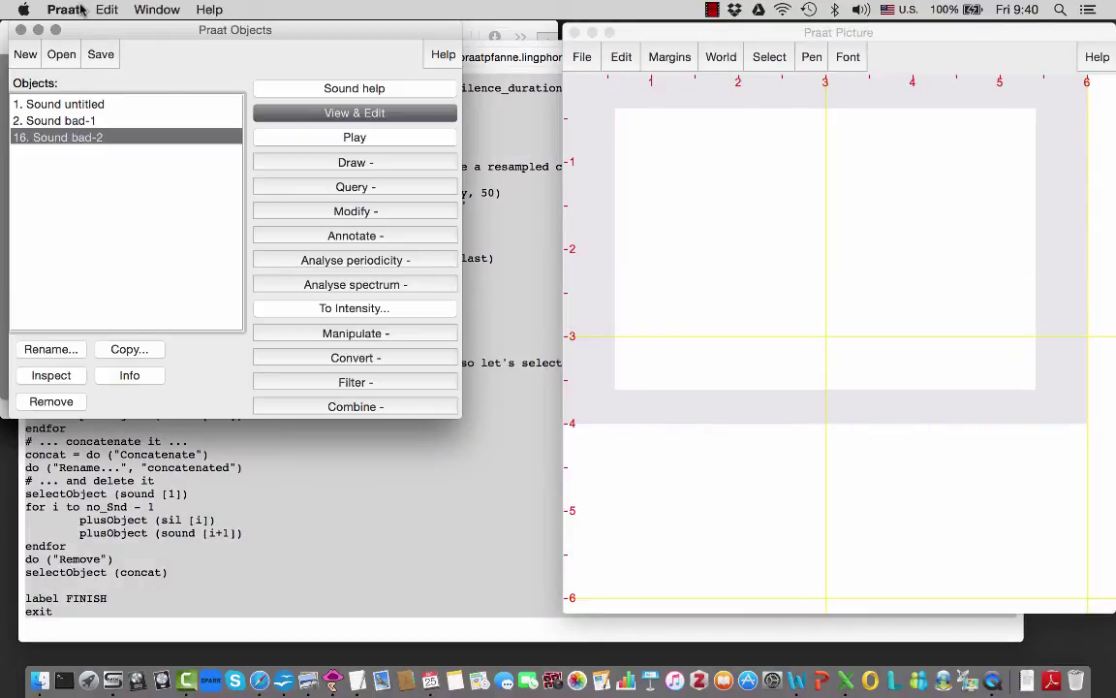
# - Create a new Praat script and paste in the concatenate-with-pause code
pyautogui.click(68, 11)
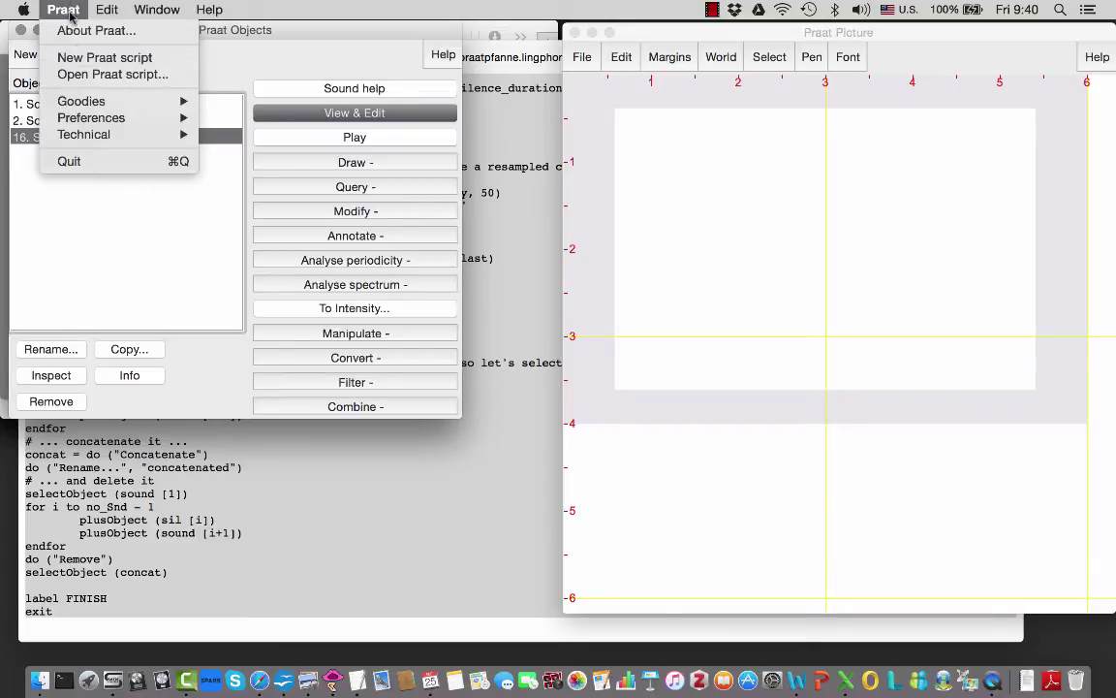
pyautogui.click(71, 60)
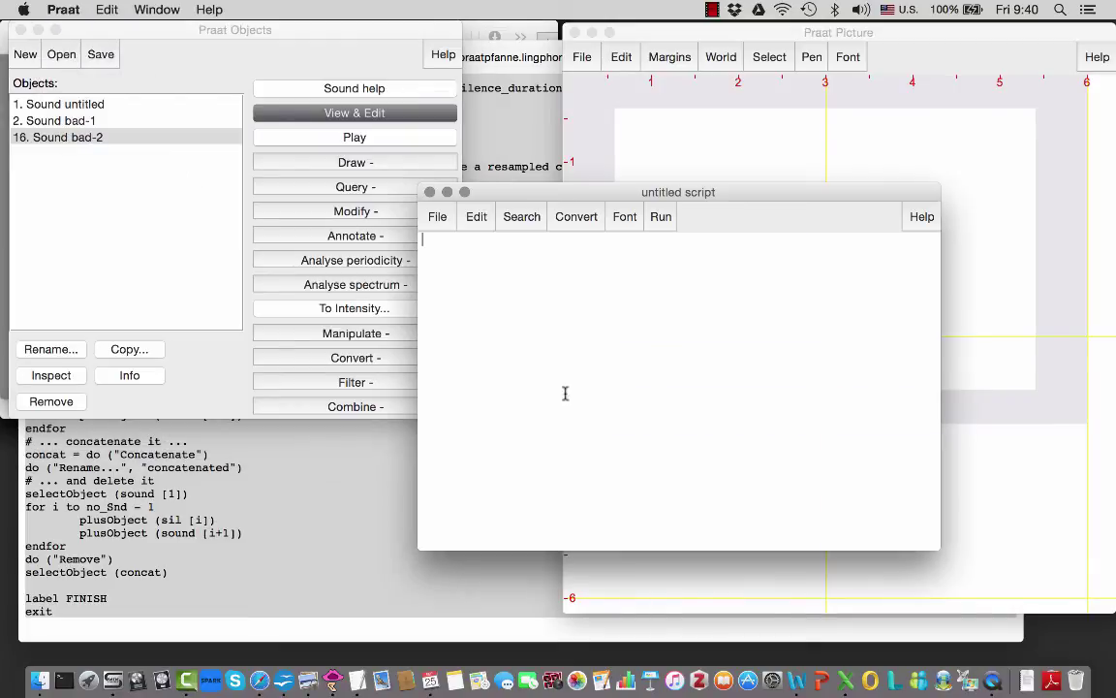
pyautogui.press('super+v')
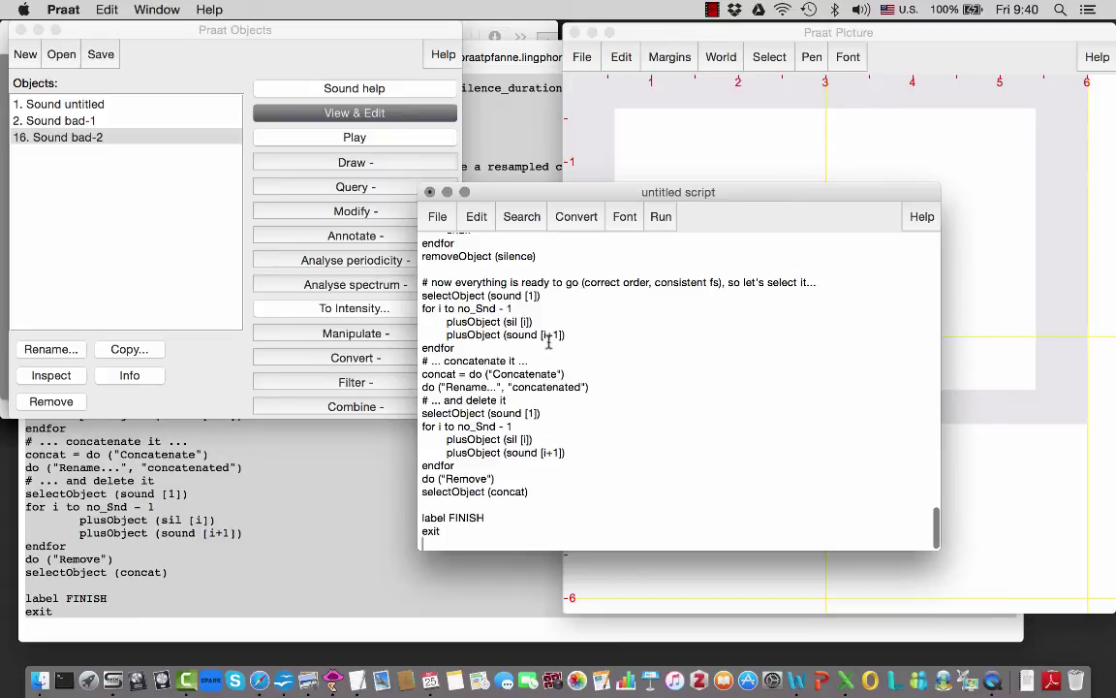
# - Run the script and dismiss the 'Only one Sound selected' error
pyautogui.click(661, 217)
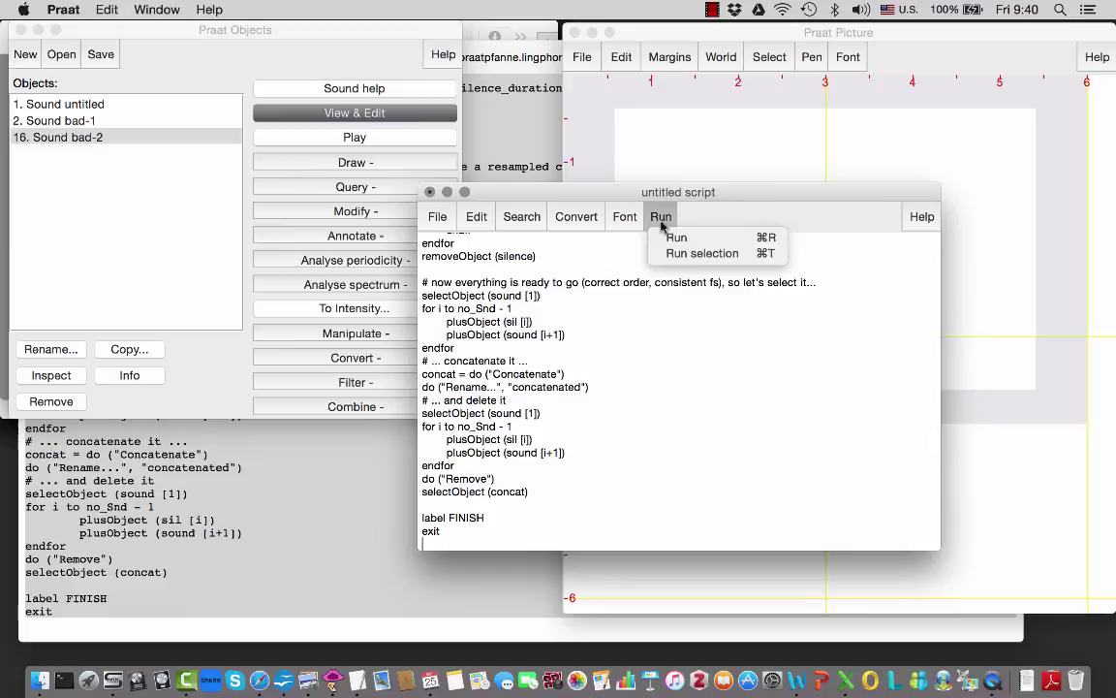
pyautogui.click(671, 237)
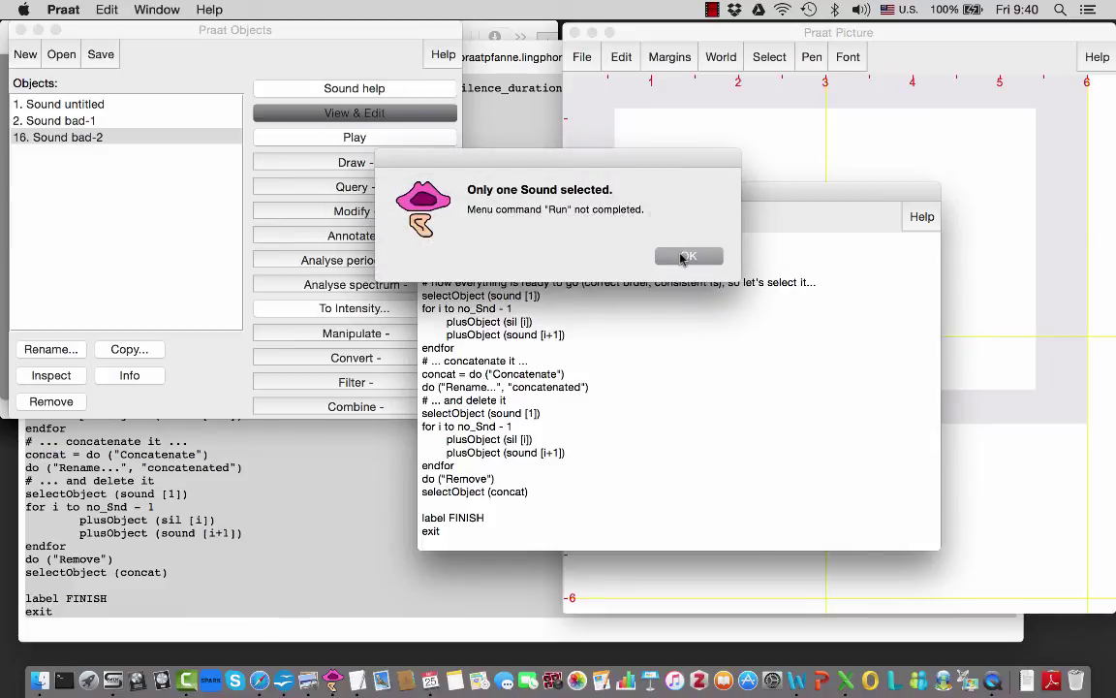
pyautogui.click(685, 256)
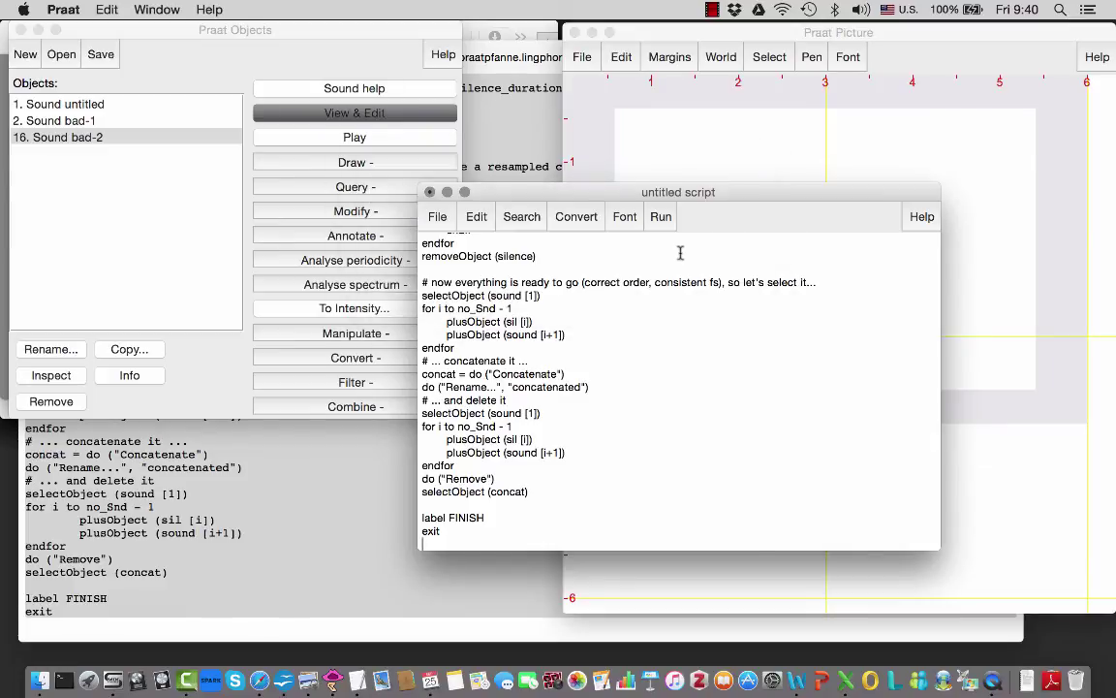
# - Select Sound bad-1 with bad-2 and run the script with 2-second silence duration
pyautogui.click(57, 123)
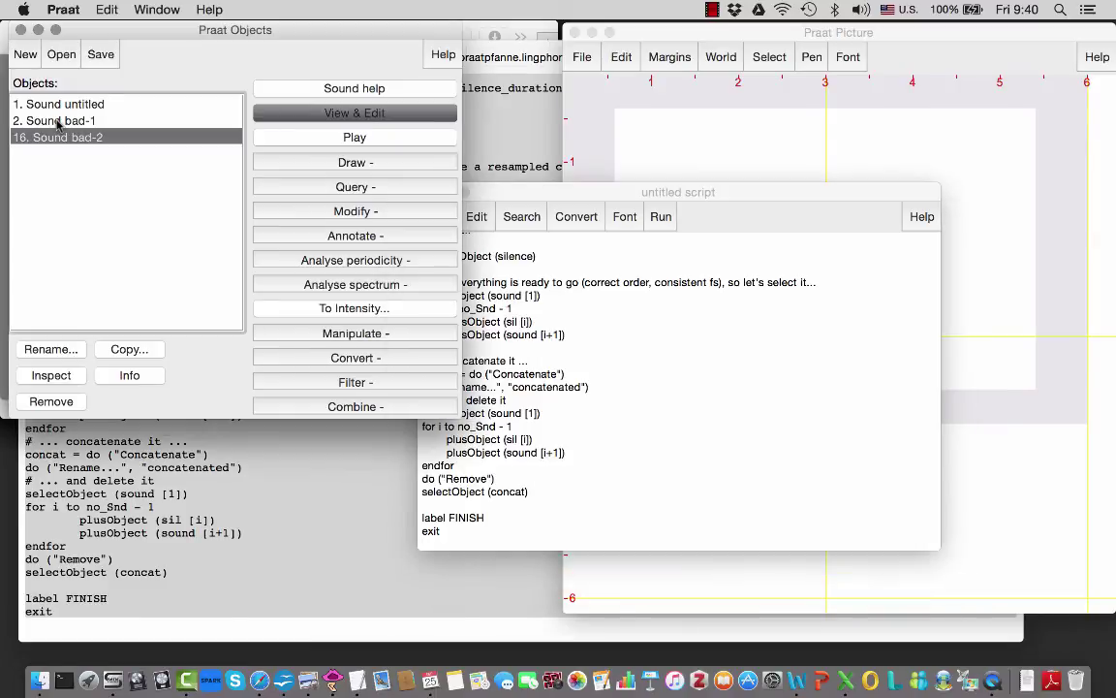
pyautogui.keyDown('shift'); pyautogui.click(58, 123); pyautogui.keyUp('shift')
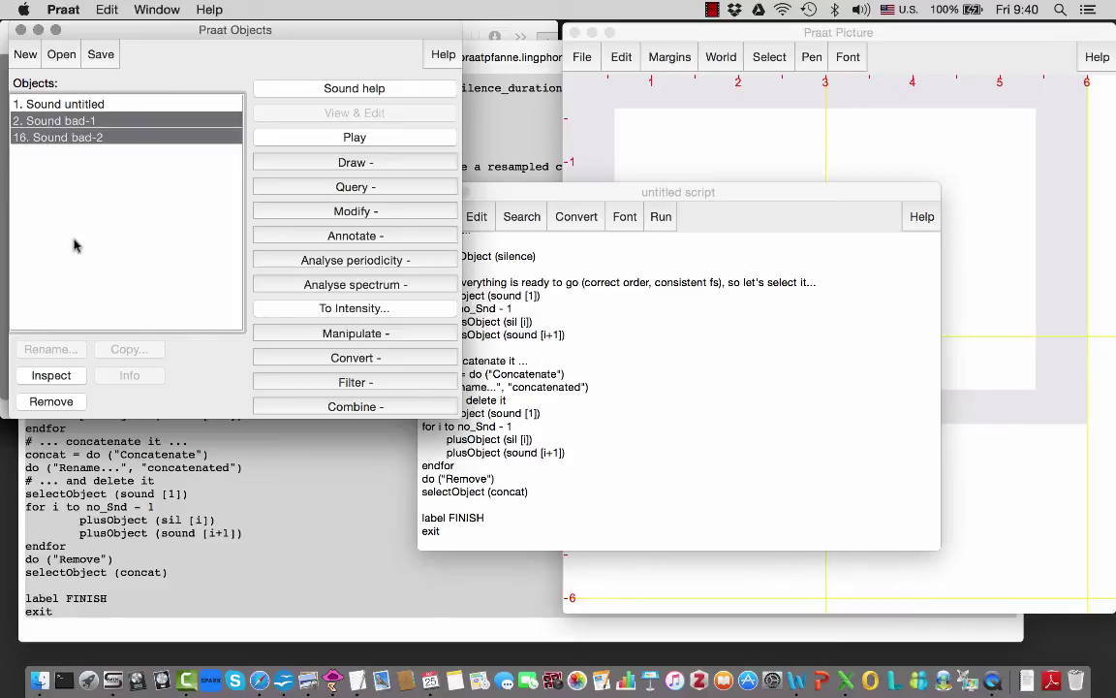
pyautogui.click(661, 217)
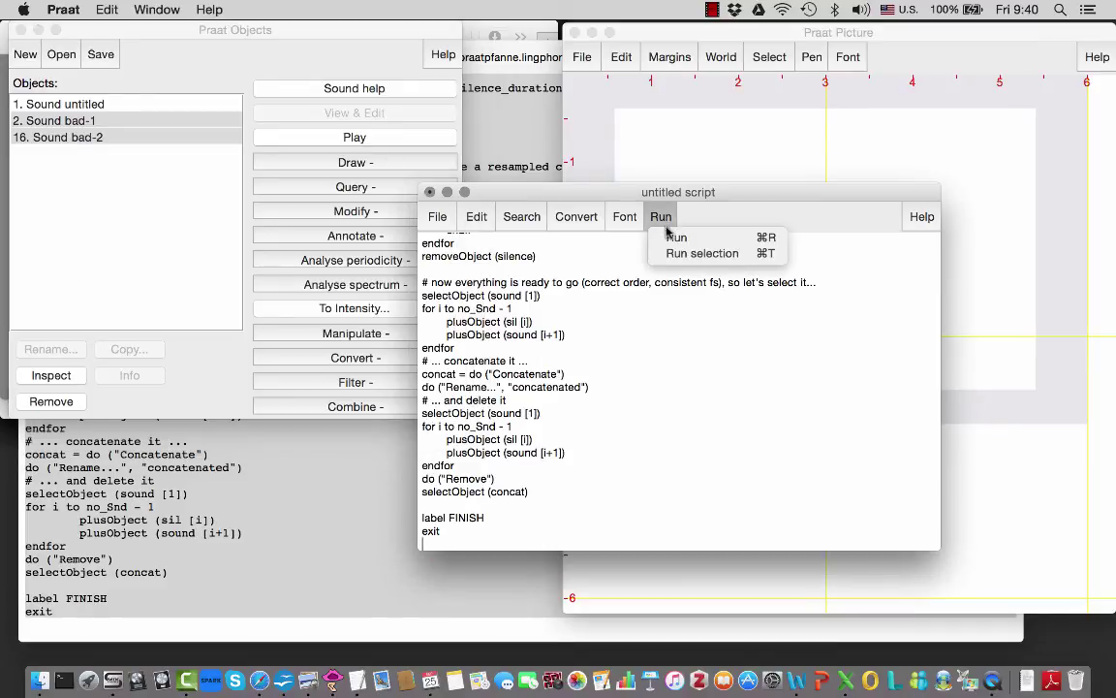
pyautogui.click(671, 238)
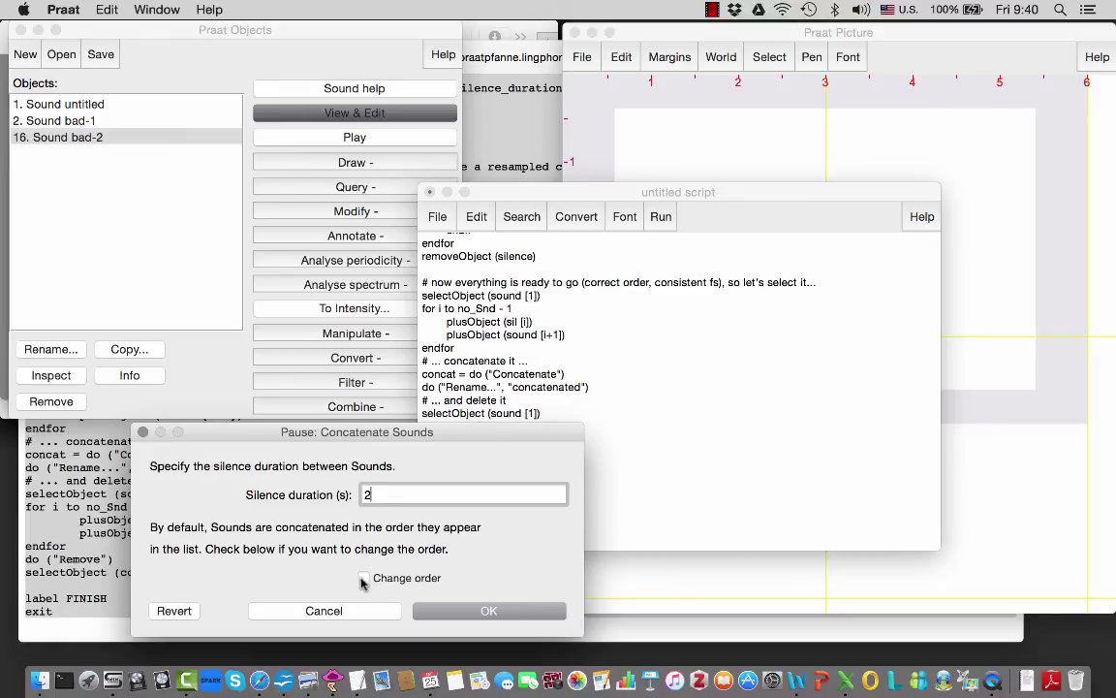
pyautogui.click(462, 612)
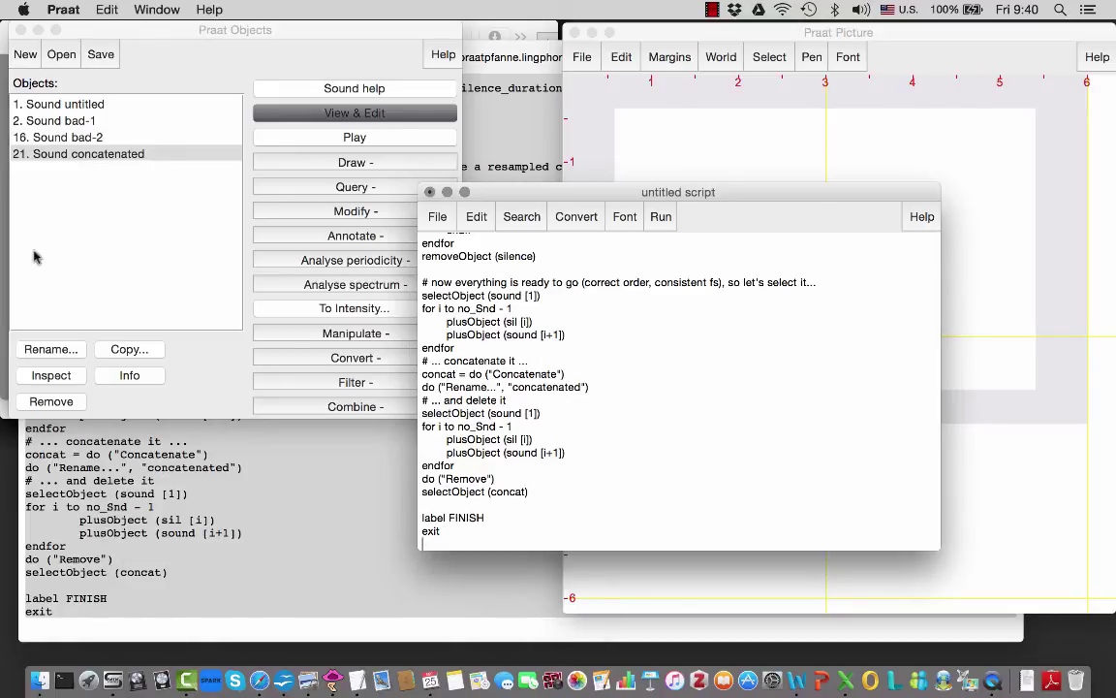
# - View the 2.507438-second Sound concatenated in the editor and play it back
pyautogui.click(290, 112)
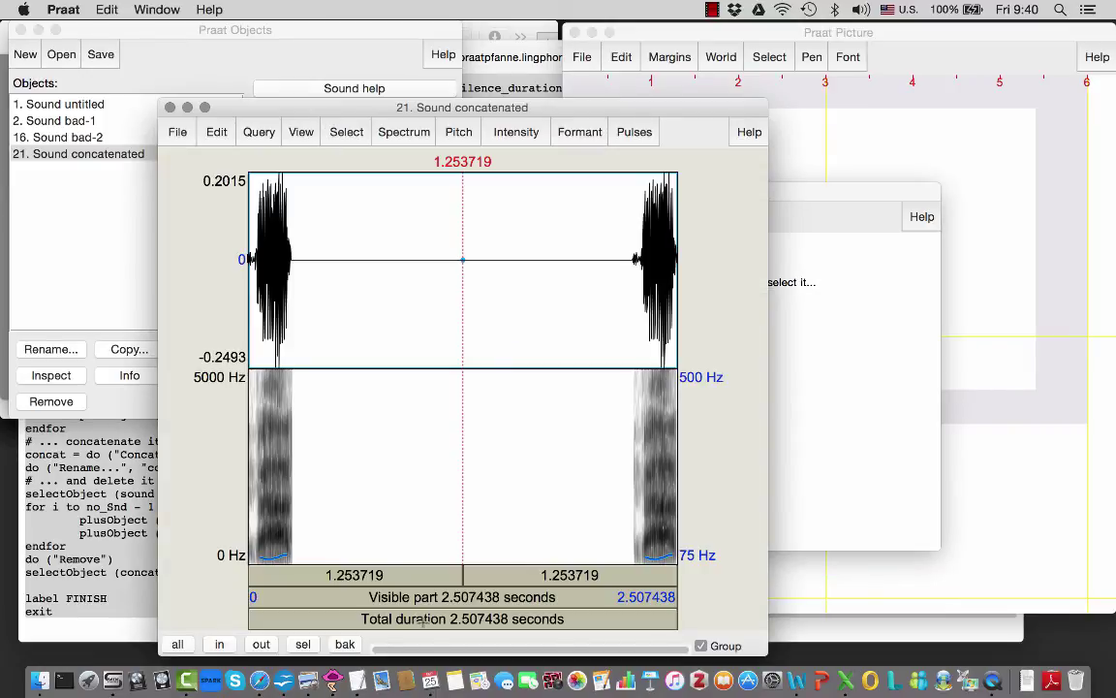
pyautogui.click(423, 623)
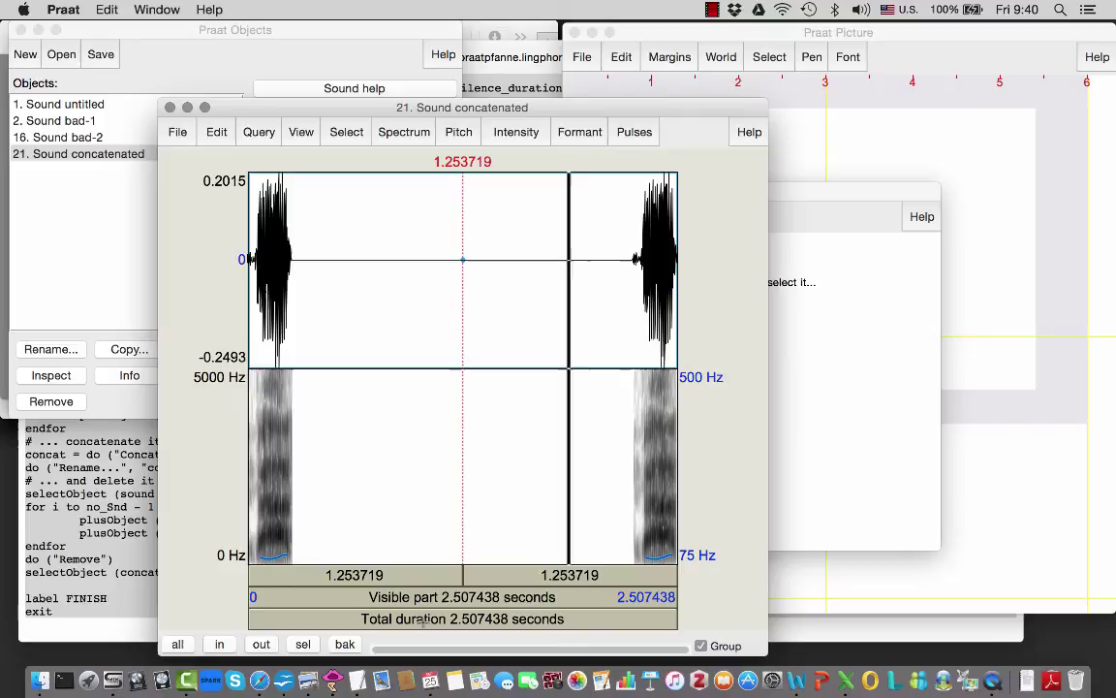